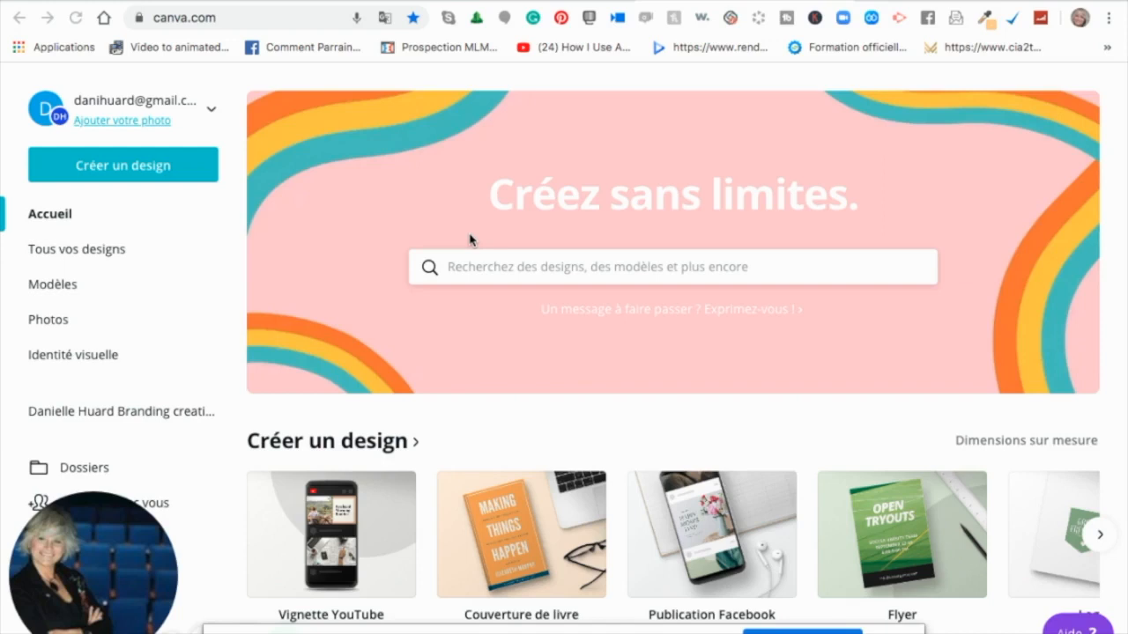
Step: Browse the home page's design types, from YouTube thumbnails to brochures, and look over the existing designs
{"action": "scroll", "coordinate": [686, 520], "scroll_direction": "down", "scroll_amount": 5}
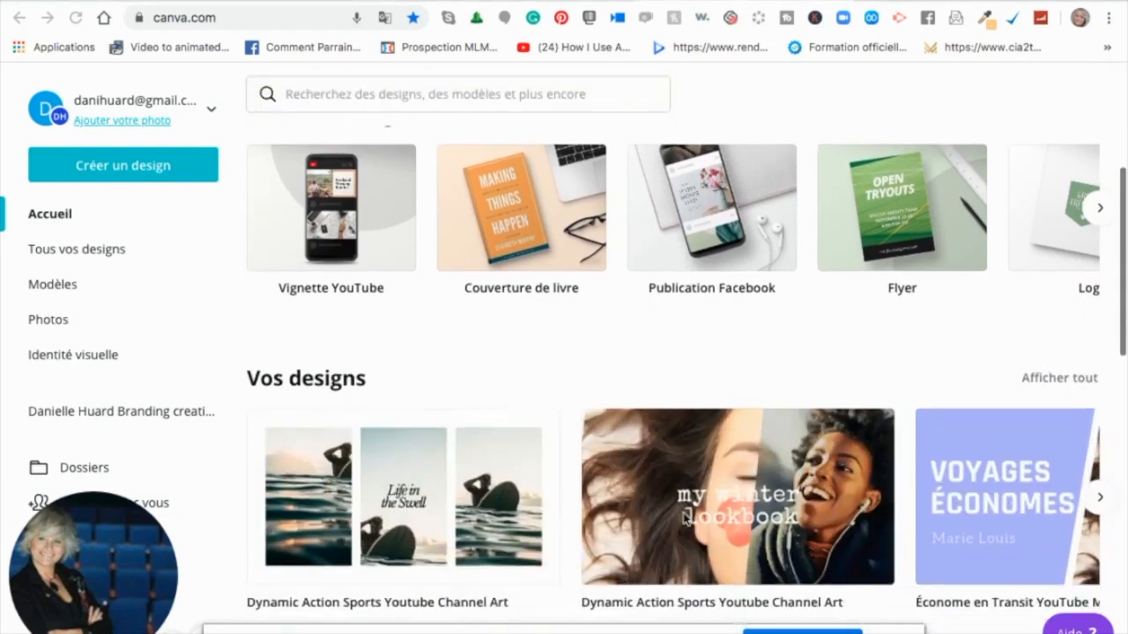
{"action": "scroll", "coordinate": [625, 456], "scroll_direction": "up", "scroll_amount": 2}
{"action": "scroll", "coordinate": [734, 302], "scroll_direction": "right", "scroll_amount": 3}
{"action": "scroll", "coordinate": [734, 302], "scroll_direction": "right", "scroll_amount": 3}
{"action": "scroll", "coordinate": [755, 315], "scroll_direction": "right", "scroll_amount": 2}
{"action": "scroll", "coordinate": [755, 315], "scroll_direction": "right", "scroll_amount": 3}
{"action": "scroll", "coordinate": [755, 314], "scroll_direction": "right", "scroll_amount": 4}
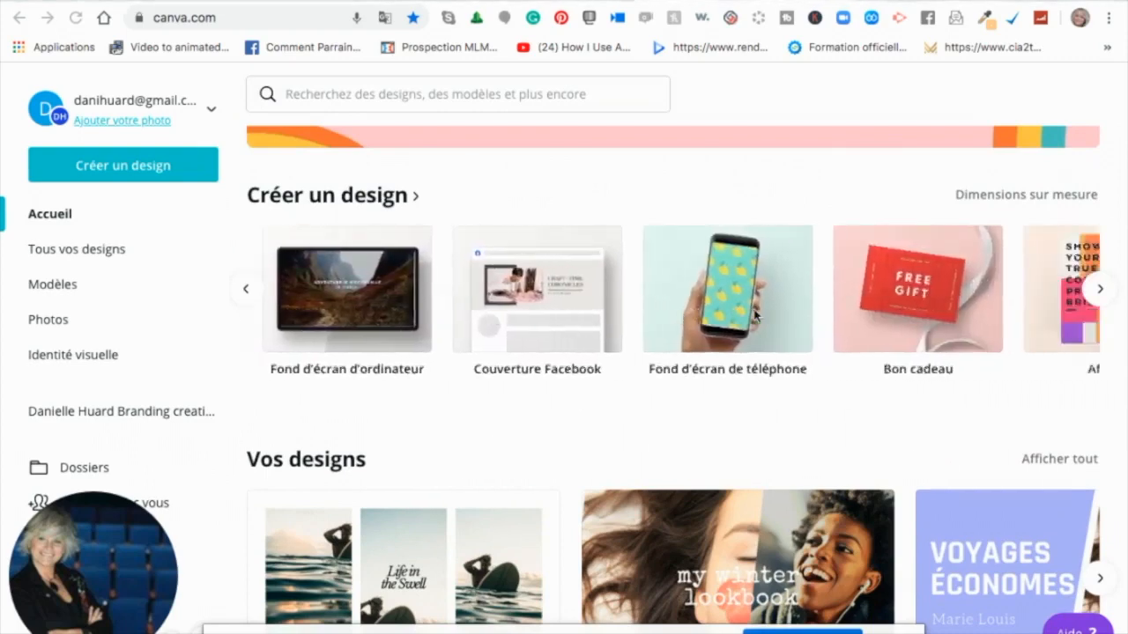
{"action": "scroll", "coordinate": [755, 315], "scroll_direction": "right", "scroll_amount": 5}
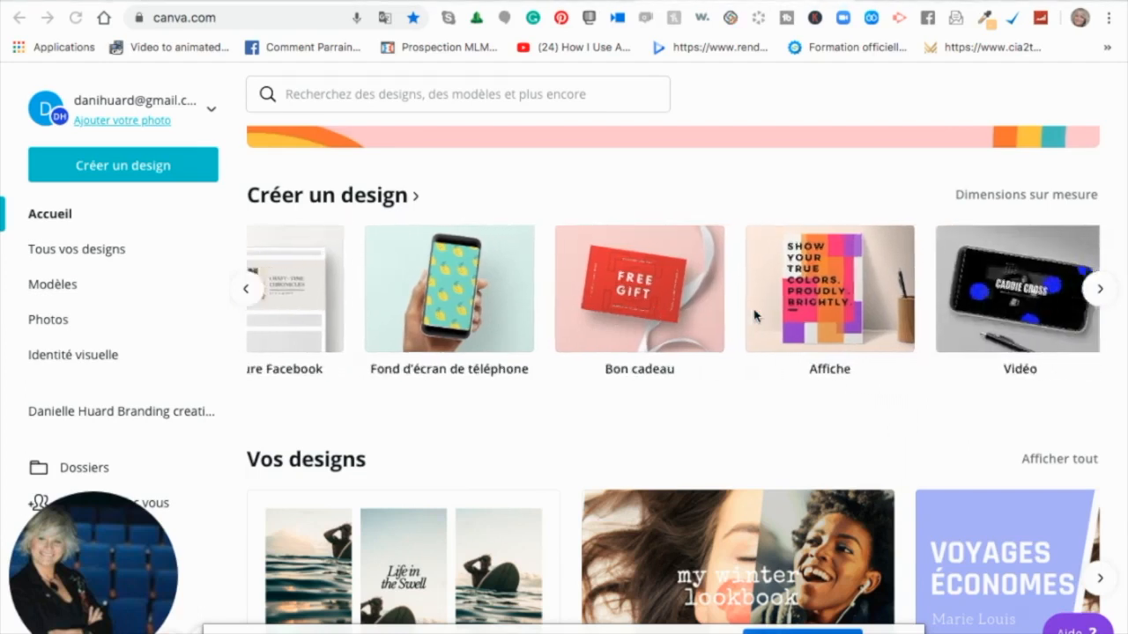
{"action": "scroll", "coordinate": [755, 314], "scroll_direction": "right", "scroll_amount": 6}
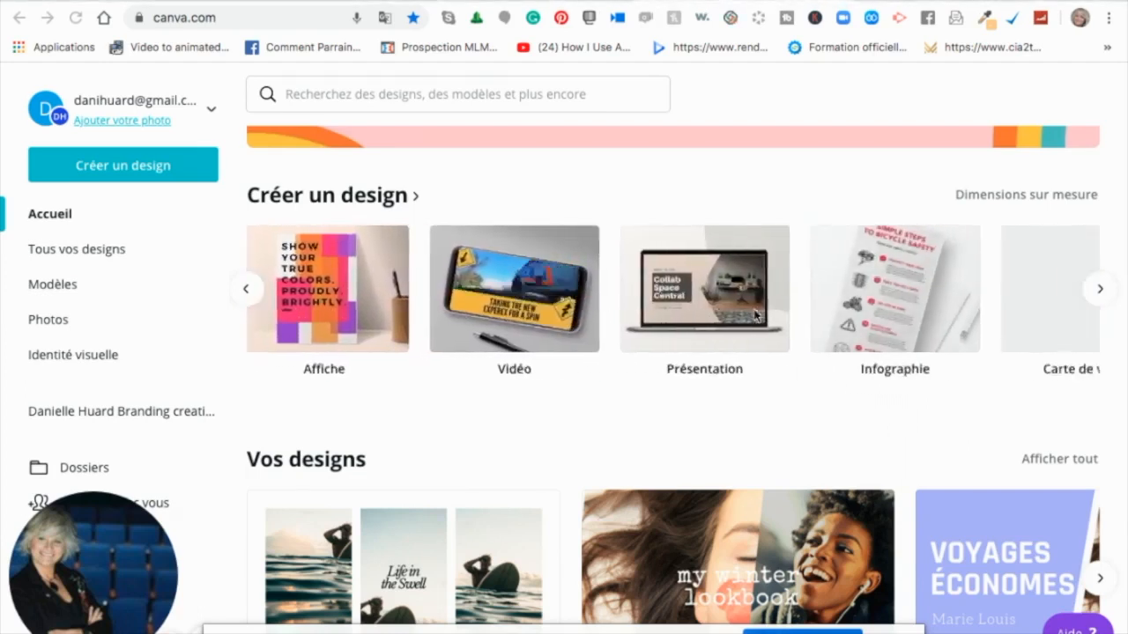
{"action": "scroll", "coordinate": [755, 315], "scroll_direction": "right", "scroll_amount": 6}
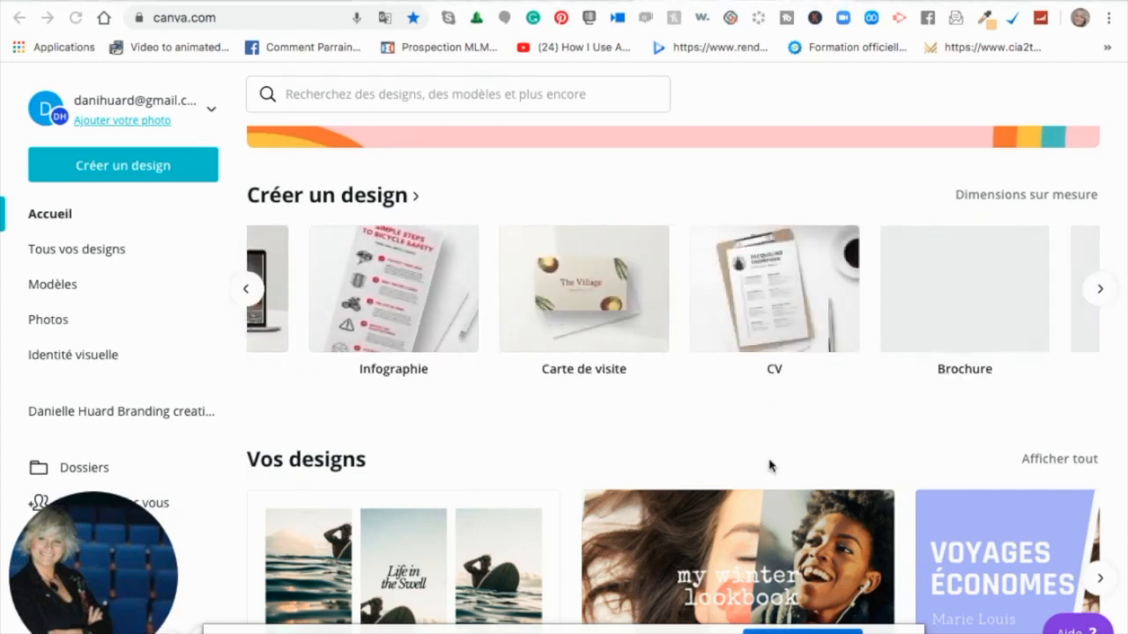
{"action": "scroll", "coordinate": [769, 466], "scroll_direction": "down", "scroll_amount": 4}
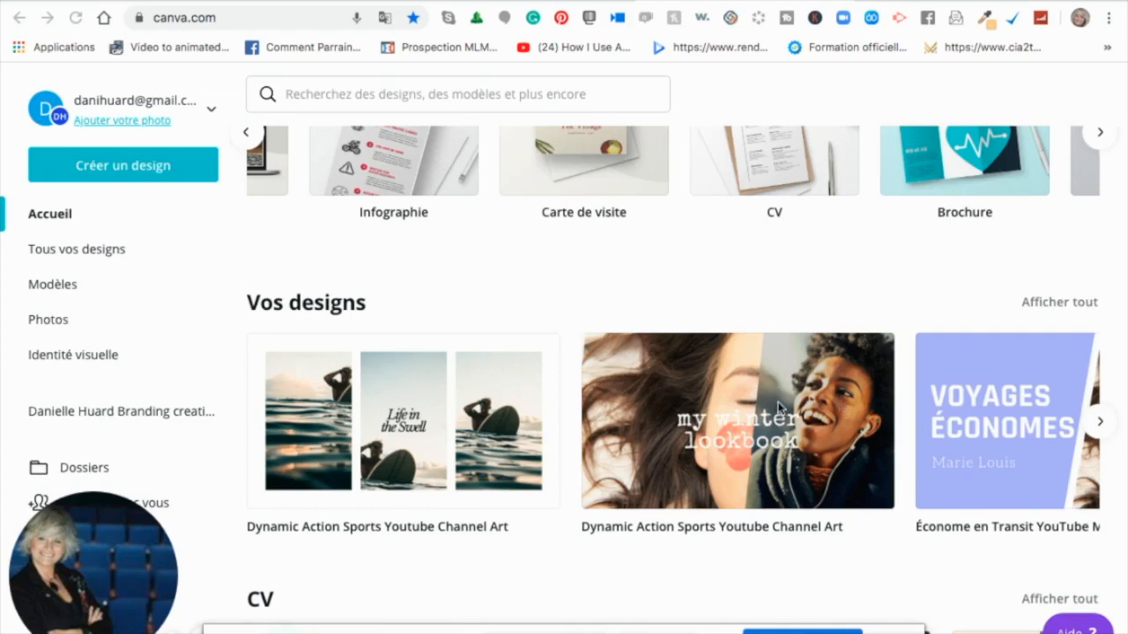
{"action": "scroll", "coordinate": [779, 405], "scroll_direction": "down", "scroll_amount": 2}
{"action": "scroll", "coordinate": [779, 405], "scroll_direction": "up", "scroll_amount": 5}
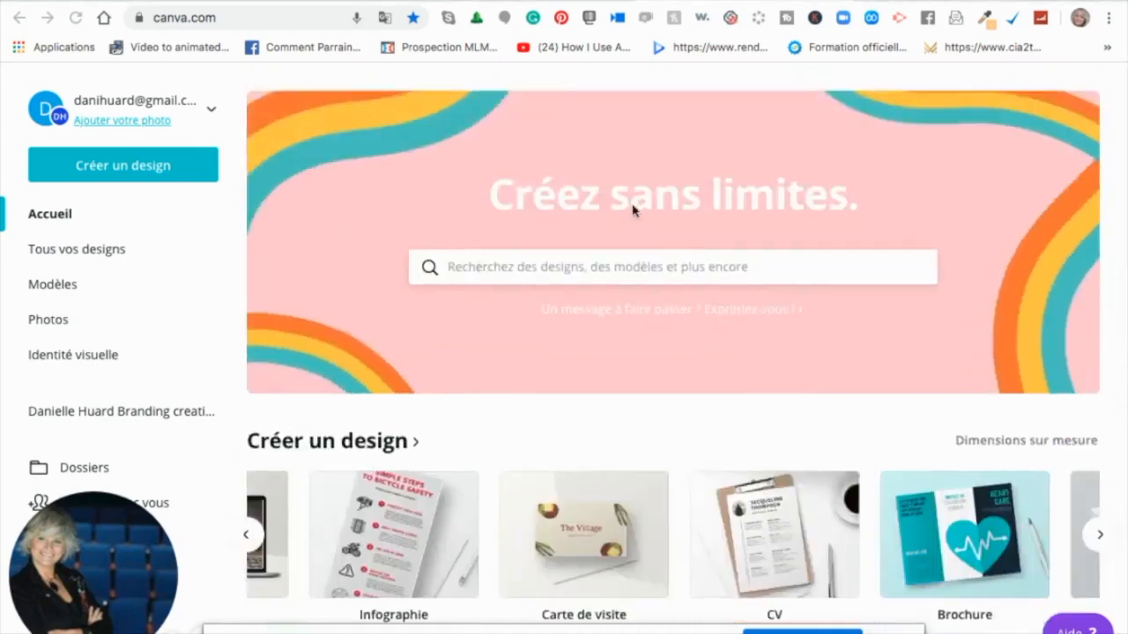
Step: Search for "VIGNETTE" and open the templates for the suggested Vignette YouTube format, 1280 × 720 px
{"action": "left_click", "coordinate": [458, 267]}
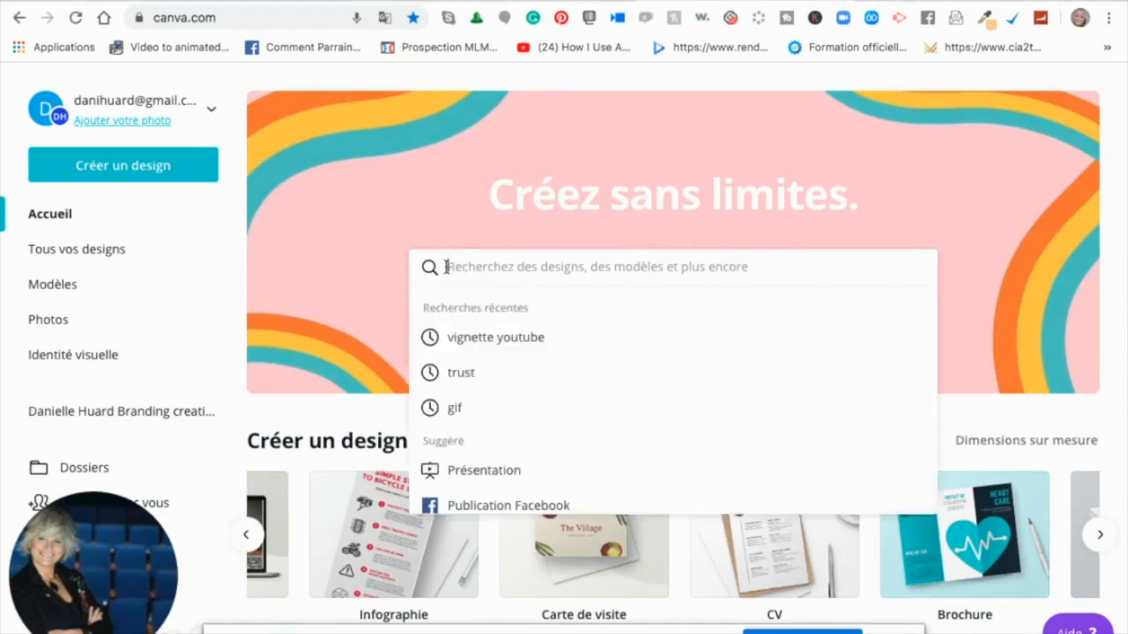
{"action": "type", "text": "VIGNETTE"}
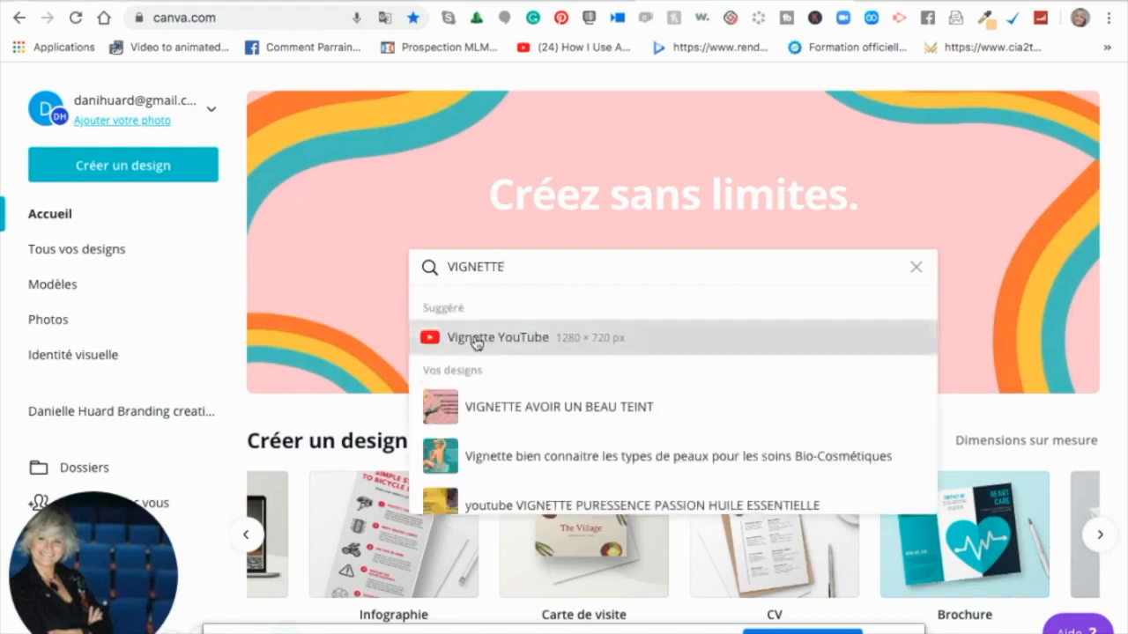
{"action": "left_click", "coordinate": [474, 341]}
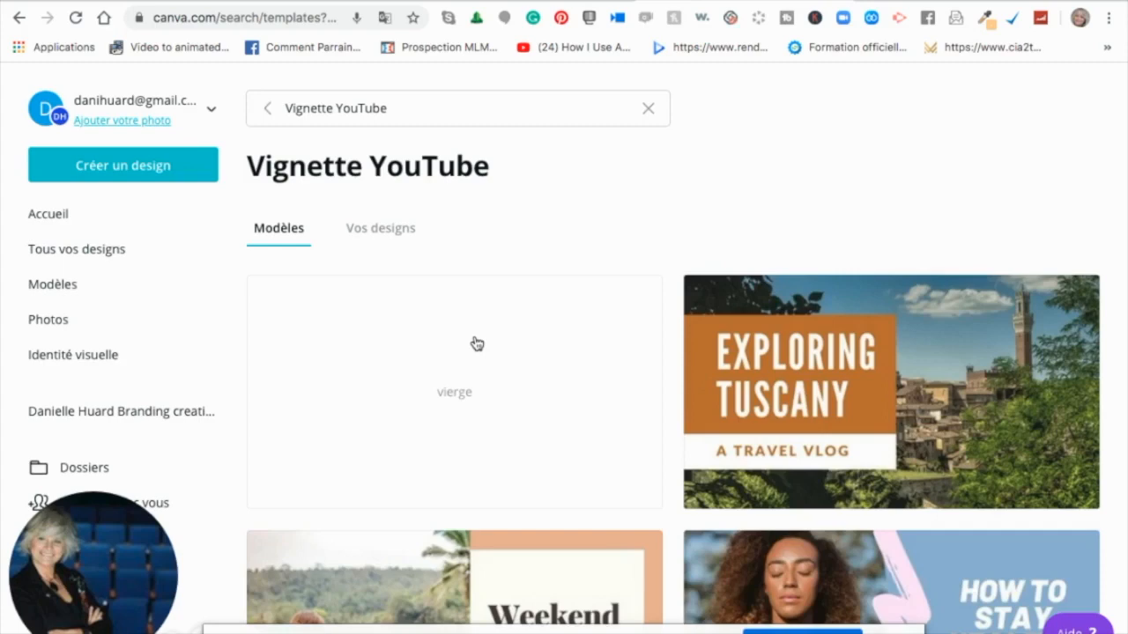
Step: Browse the YouTube thumbnail templates and open "My Daily Skincare Routine!" for editing
{"action": "scroll", "coordinate": [580, 379], "scroll_direction": "down", "scroll_amount": 5}
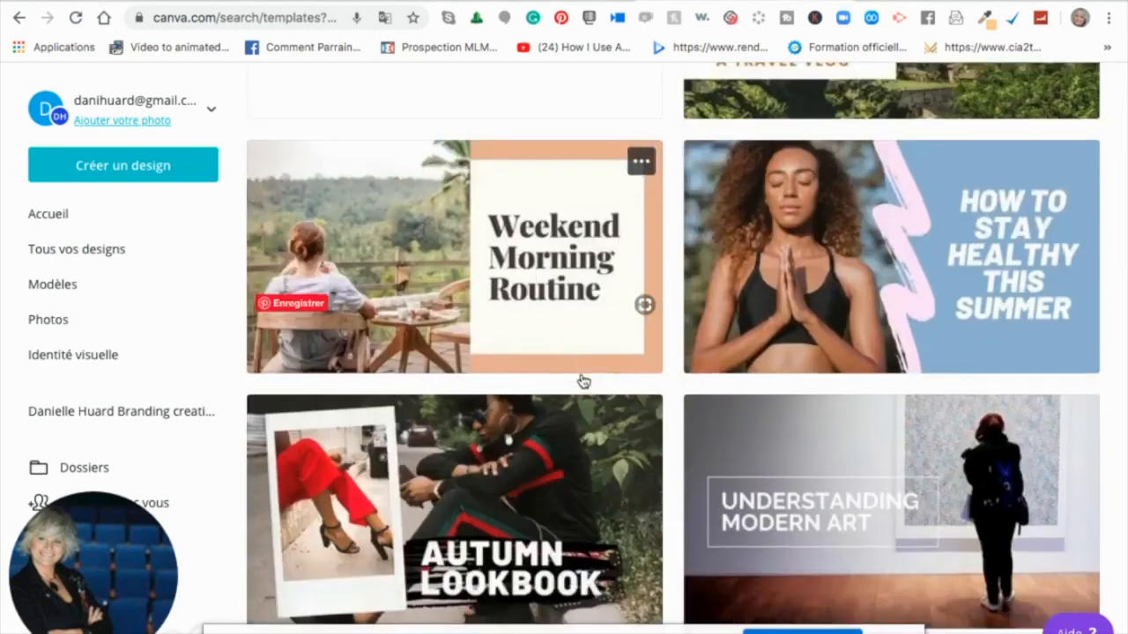
{"action": "scroll", "coordinate": [581, 381], "scroll_direction": "down", "scroll_amount": 2}
{"action": "scroll", "coordinate": [581, 381], "scroll_direction": "down", "scroll_amount": 8}
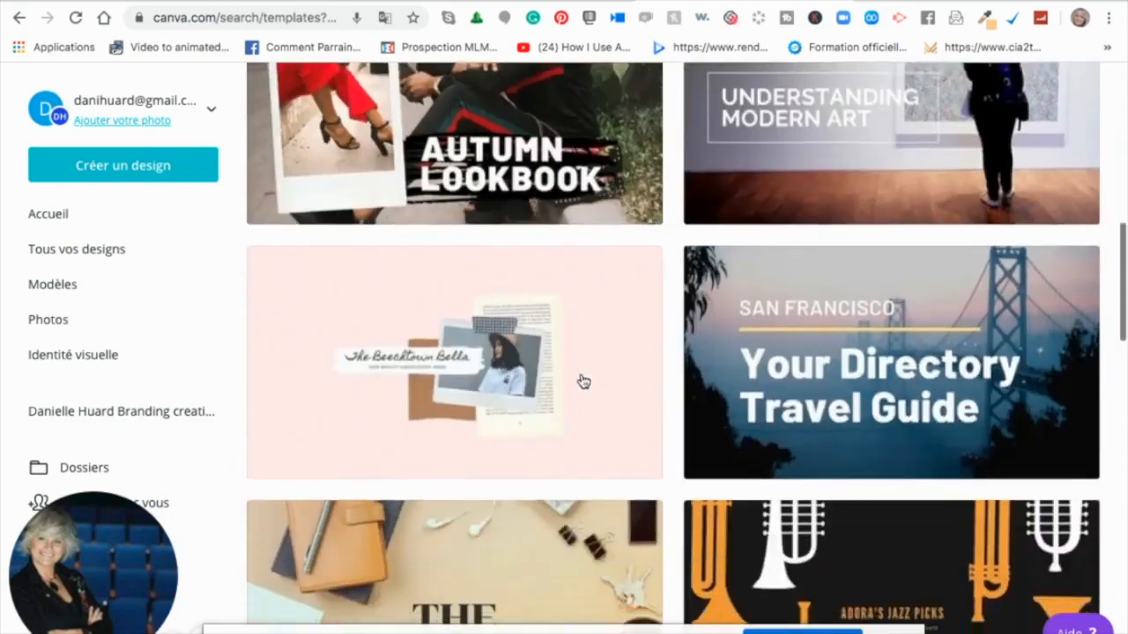
{"action": "scroll", "coordinate": [582, 381], "scroll_direction": "down", "scroll_amount": 3}
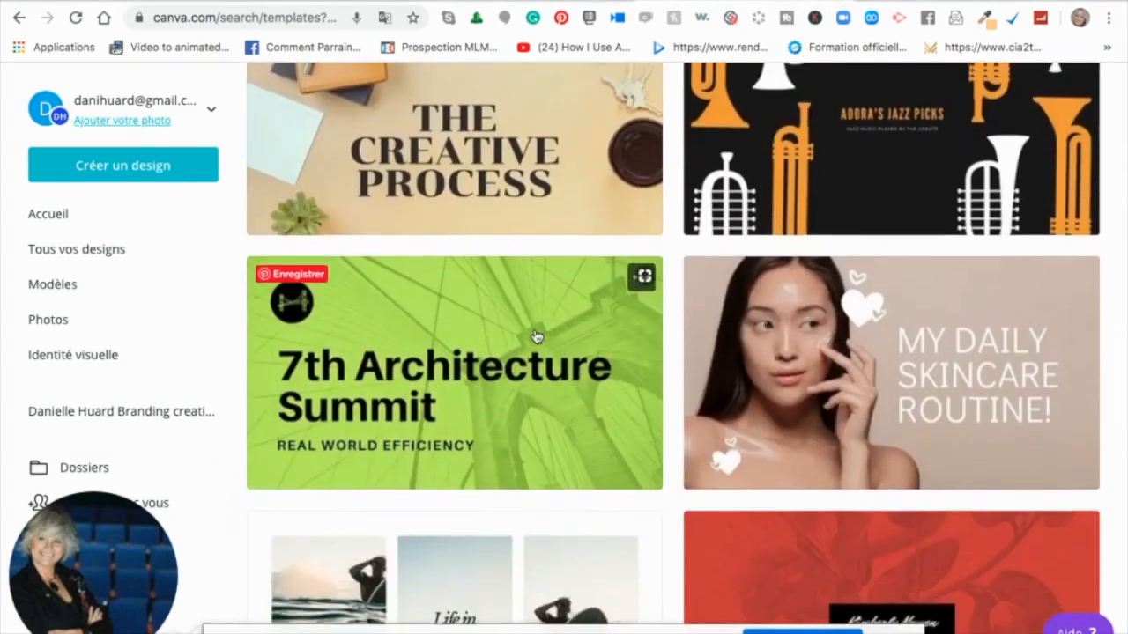
{"action": "left_click", "coordinate": [693, 340]}
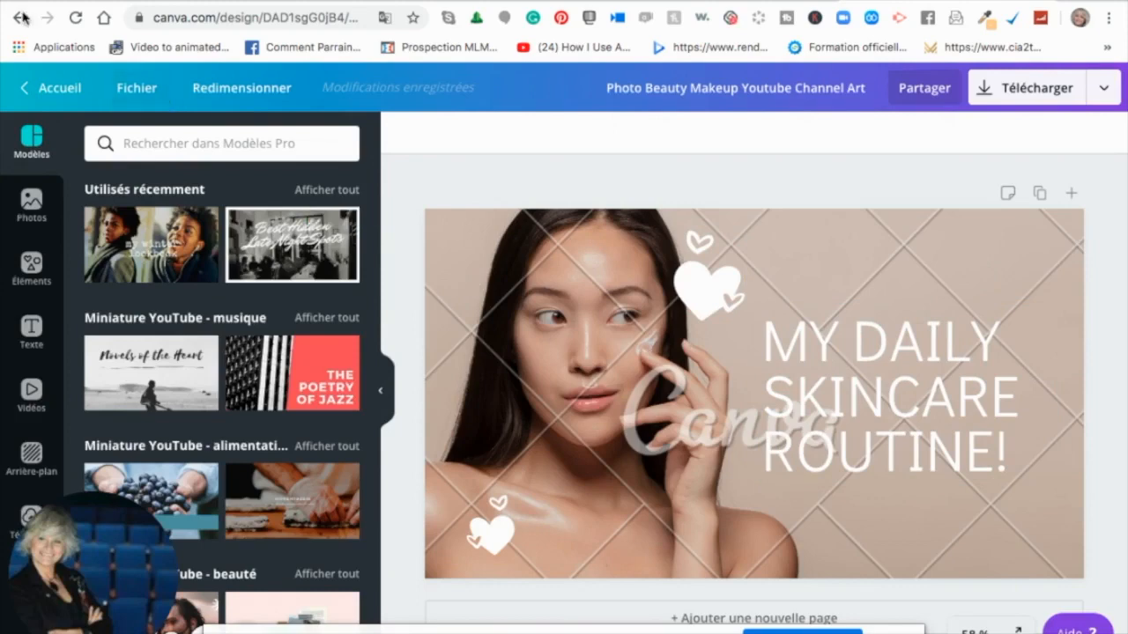
Step: Apply the "How to Train Your Puppy" template from the tutorial thumbnails (Miniature YouTube - didacticiel) to the page
{"action": "scroll", "coordinate": [247, 363], "scroll_direction": "down", "scroll_amount": 1}
{"action": "scroll", "coordinate": [247, 363], "scroll_direction": "down", "scroll_amount": 4}
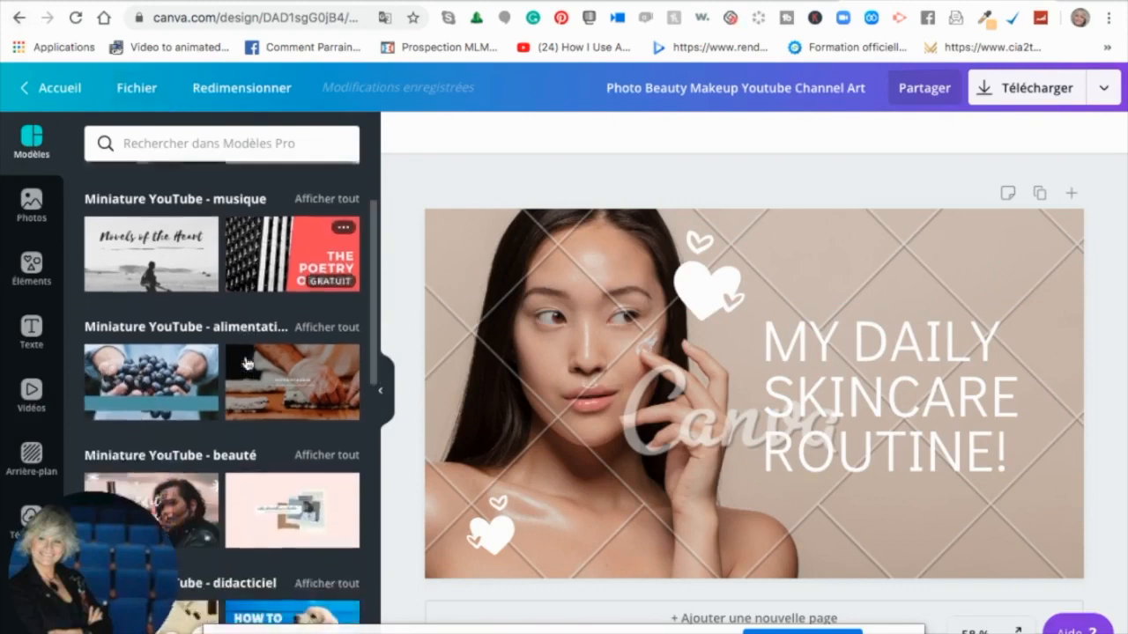
{"action": "scroll", "coordinate": [247, 363], "scroll_direction": "down", "scroll_amount": 4}
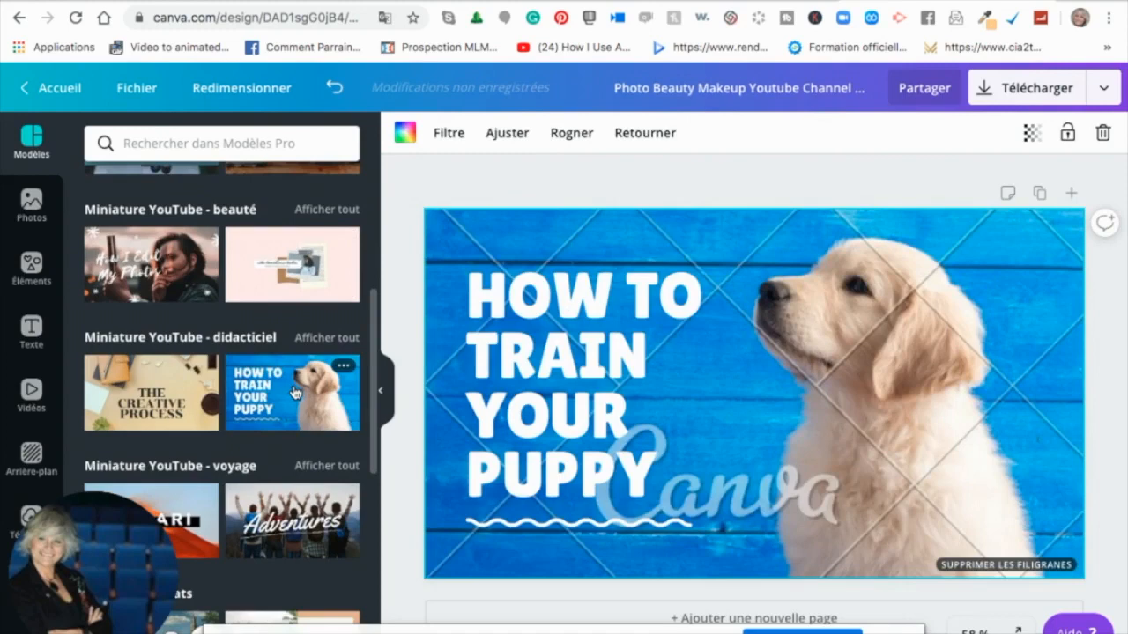
Step: Replace the page's design with the "Exploring Tuscany" template from the complete template results
{"action": "scroll", "coordinate": [299, 387], "scroll_direction": "down", "scroll_amount": 3}
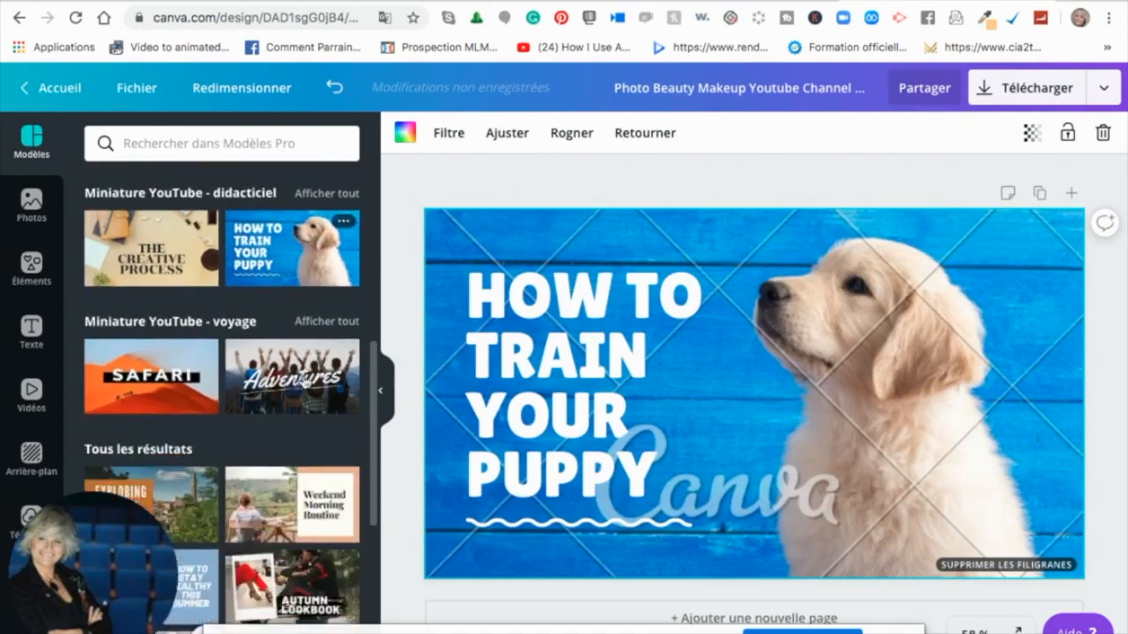
{"action": "scroll", "coordinate": [304, 382], "scroll_direction": "down", "scroll_amount": 2}
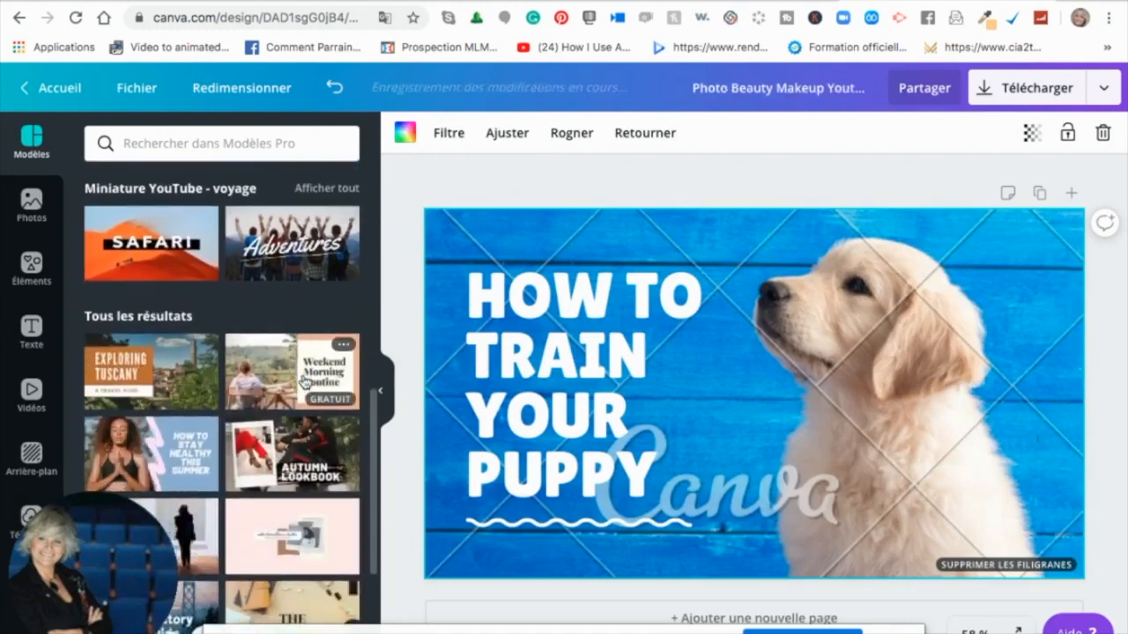
{"action": "left_click", "coordinate": [187, 349]}
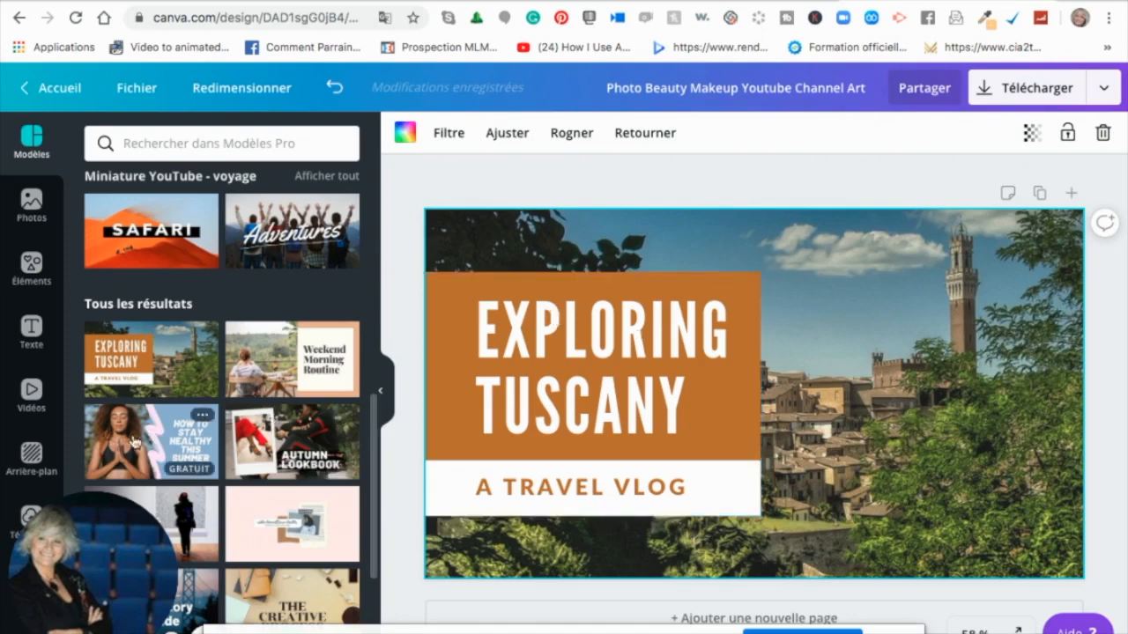
Step: Browse the background categories and apply the blue rippled image from Abstrait as the thumbnail's background
{"action": "left_click", "coordinate": [33, 463]}
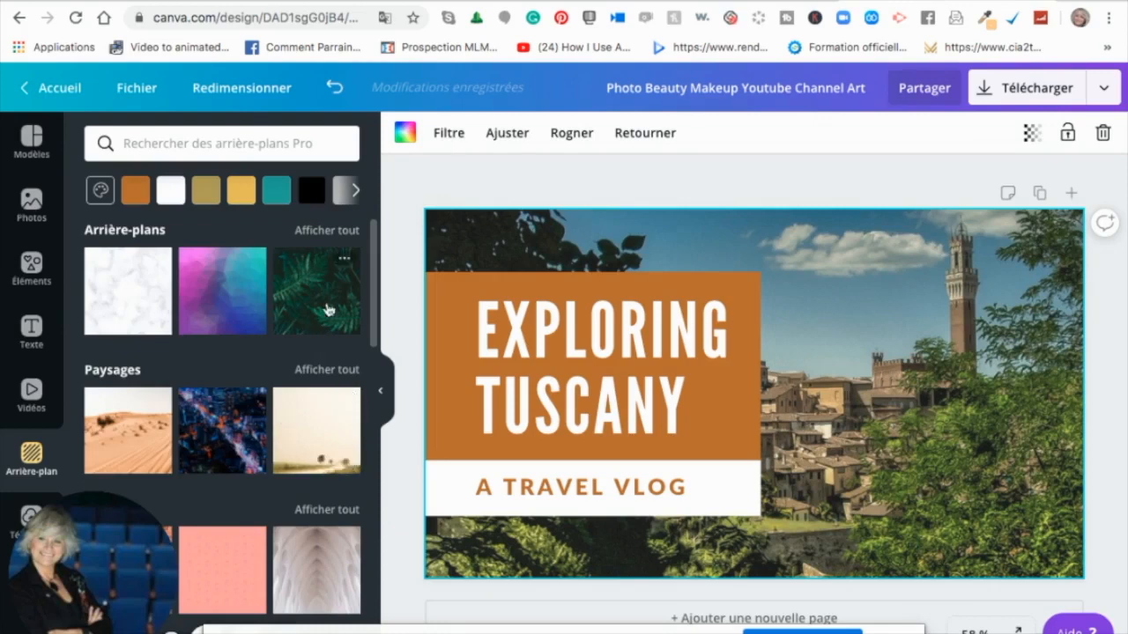
{"action": "left_click", "coordinate": [339, 233]}
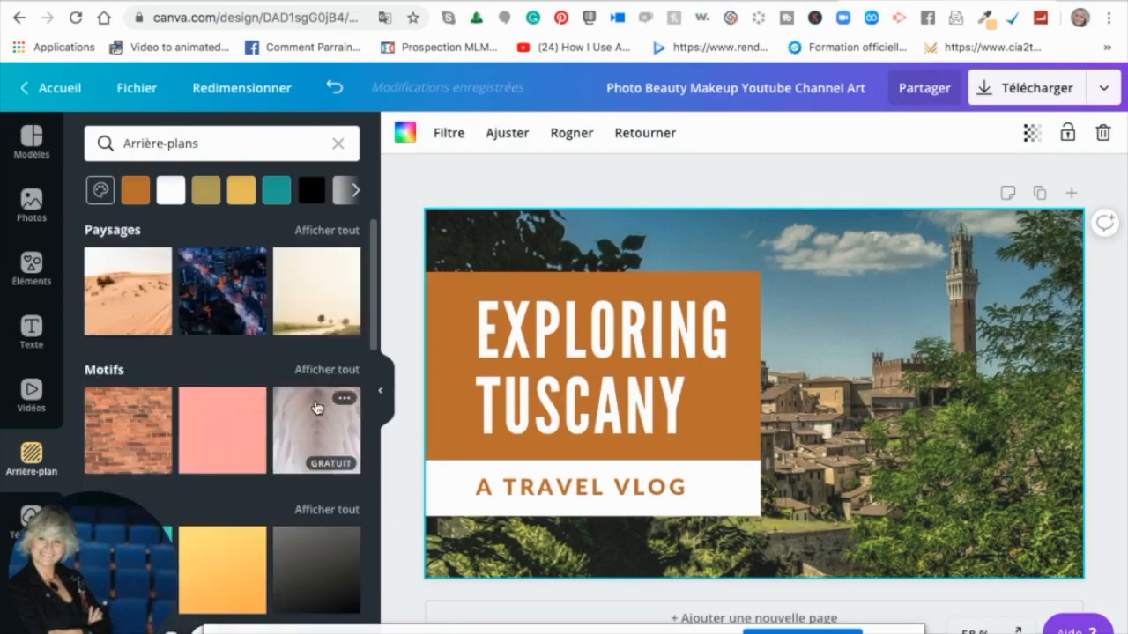
{"action": "scroll", "coordinate": [317, 407], "scroll_direction": "down", "scroll_amount": 1}
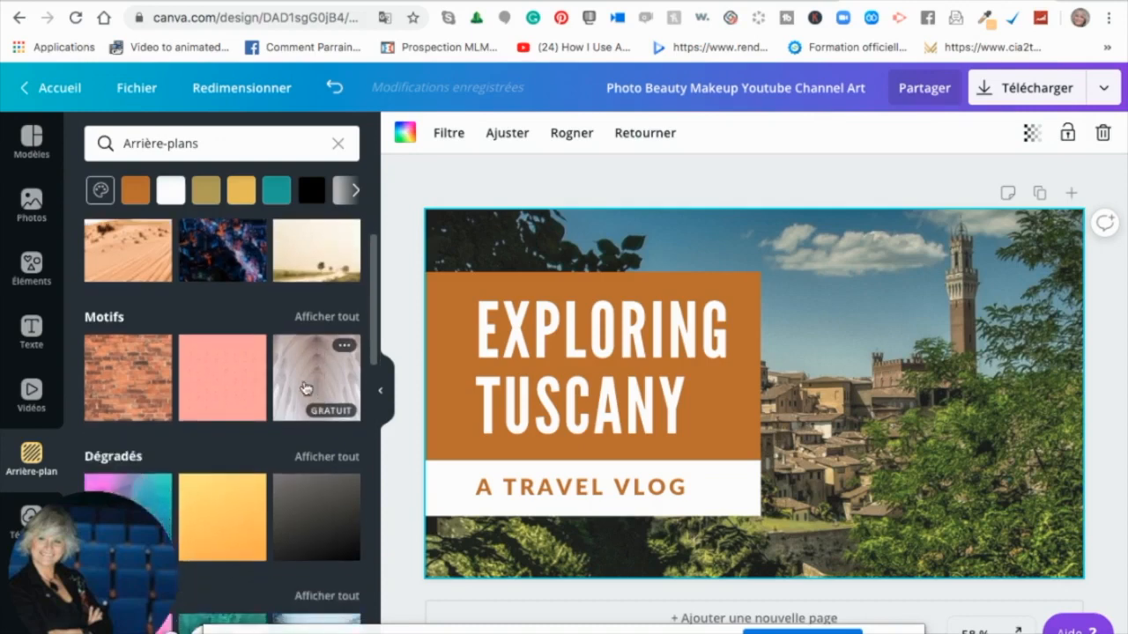
{"action": "scroll", "coordinate": [305, 389], "scroll_direction": "down", "scroll_amount": 1}
{"action": "scroll", "coordinate": [305, 388], "scroll_direction": "down", "scroll_amount": 4}
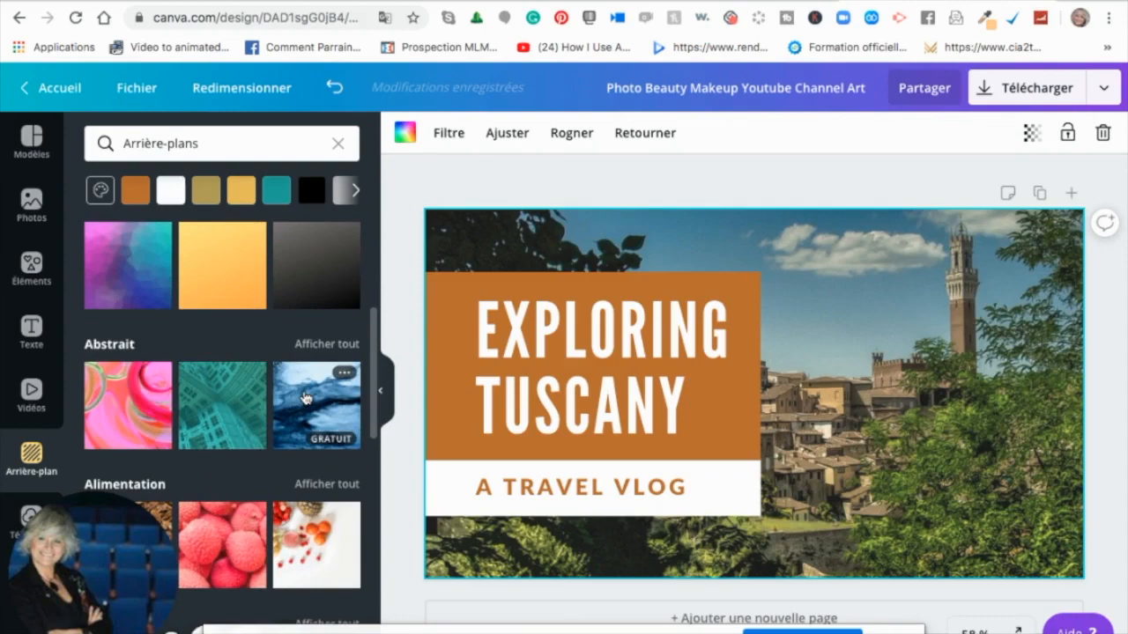
{"action": "left_click", "coordinate": [304, 398]}
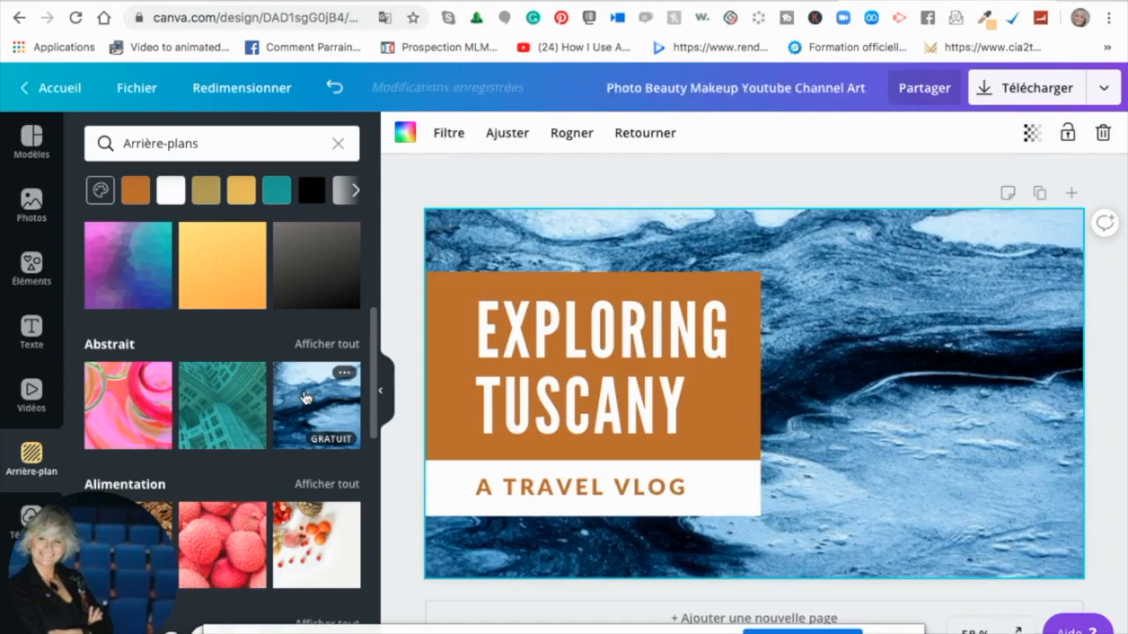
Step: Open the full Fleurs background collection and set the blue flower petal image as the thumbnail's background
{"action": "scroll", "coordinate": [274, 461], "scroll_direction": "down", "scroll_amount": 3}
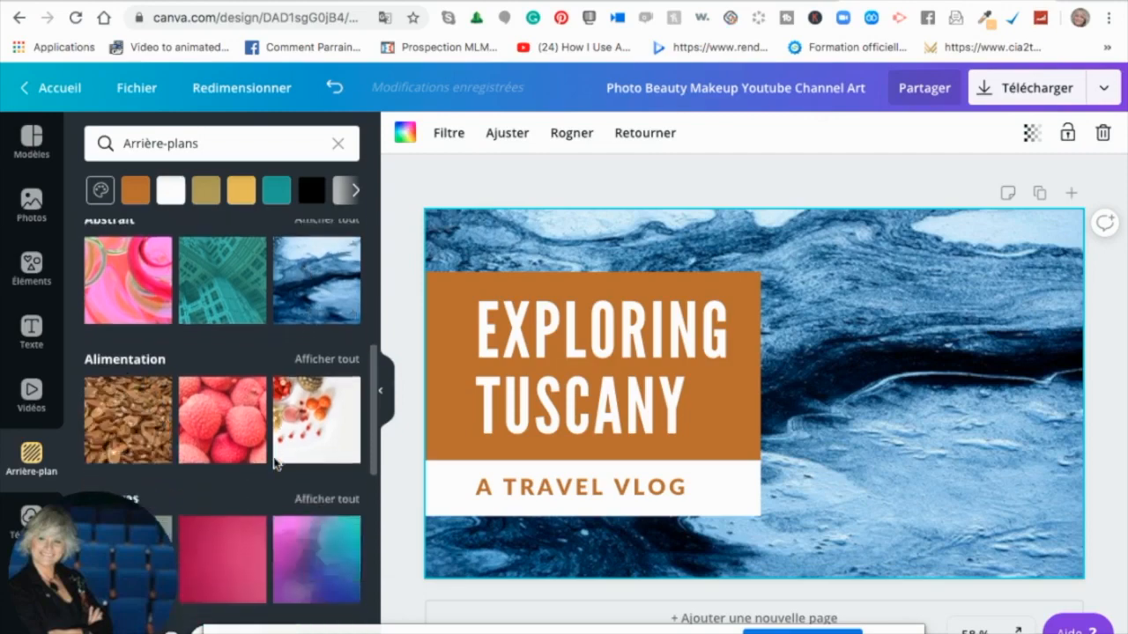
{"action": "scroll", "coordinate": [274, 461], "scroll_direction": "up", "scroll_amount": 2}
{"action": "scroll", "coordinate": [274, 460], "scroll_direction": "down", "scroll_amount": 5}
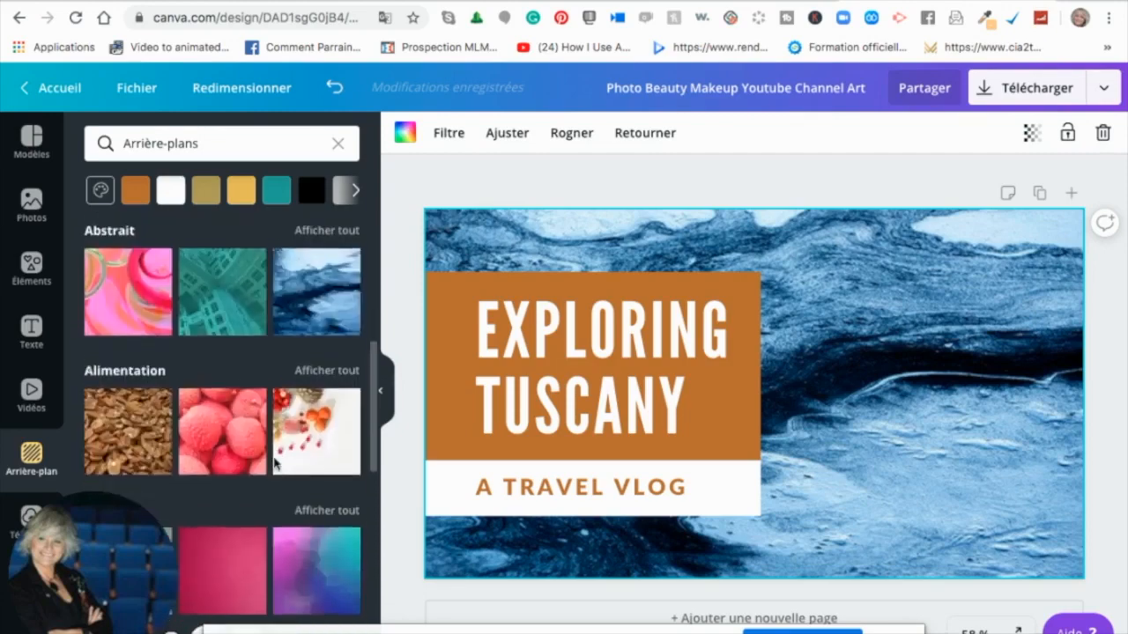
{"action": "scroll", "coordinate": [273, 457], "scroll_direction": "down", "scroll_amount": 1}
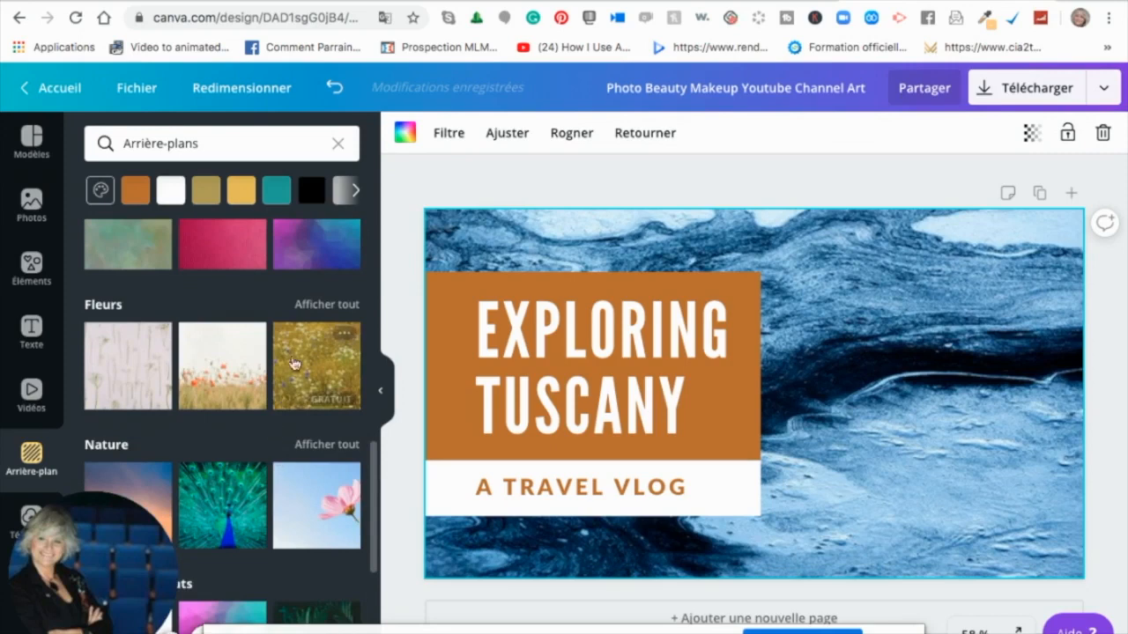
{"action": "left_click", "coordinate": [335, 304]}
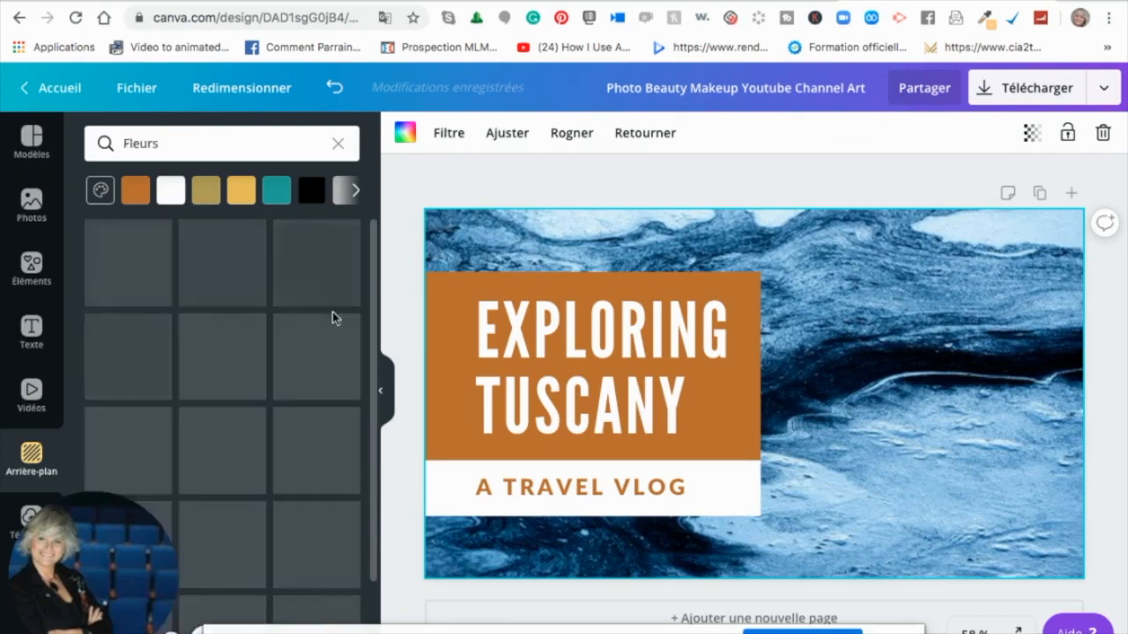
{"action": "scroll", "coordinate": [311, 450], "scroll_direction": "down", "scroll_amount": 2}
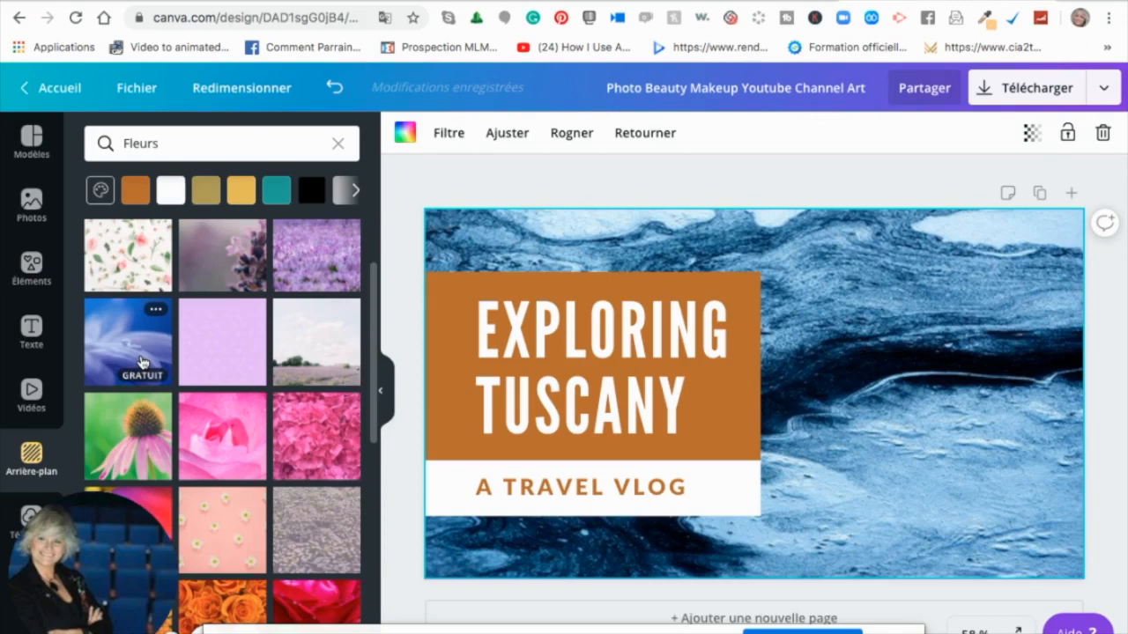
{"action": "left_click", "coordinate": [140, 362]}
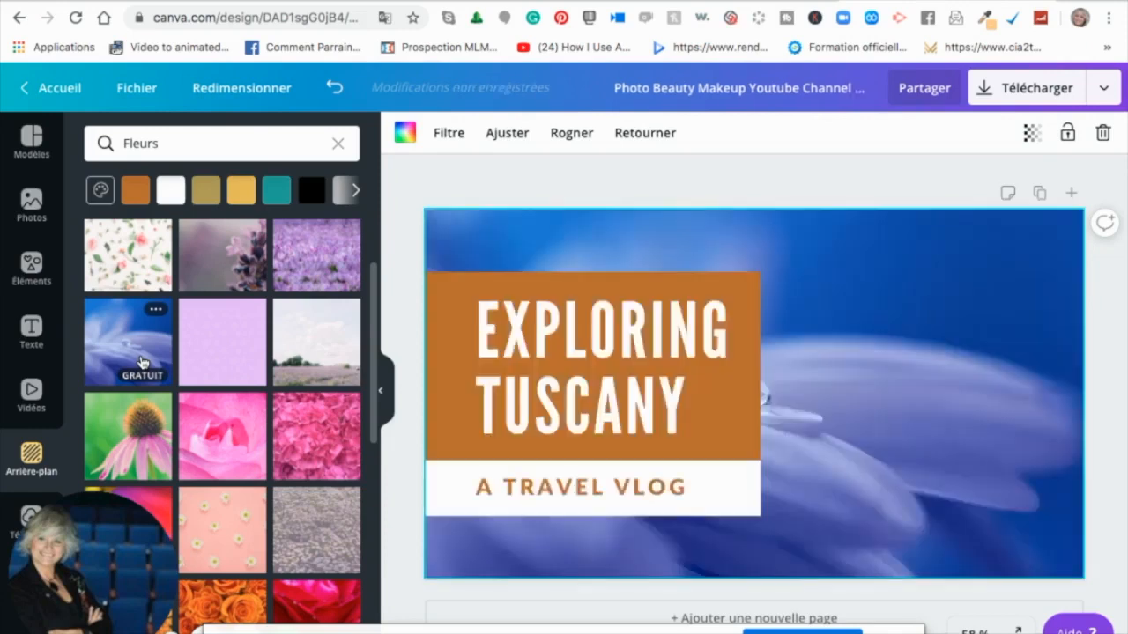
Step: Move the "Exploring Tuscany" title block to the upper-right edge of the thumbnail and shrink it to uncover the water drop
{"action": "left_click_drag", "start_coordinate": [722, 385], "coordinate": [1047, 360]}
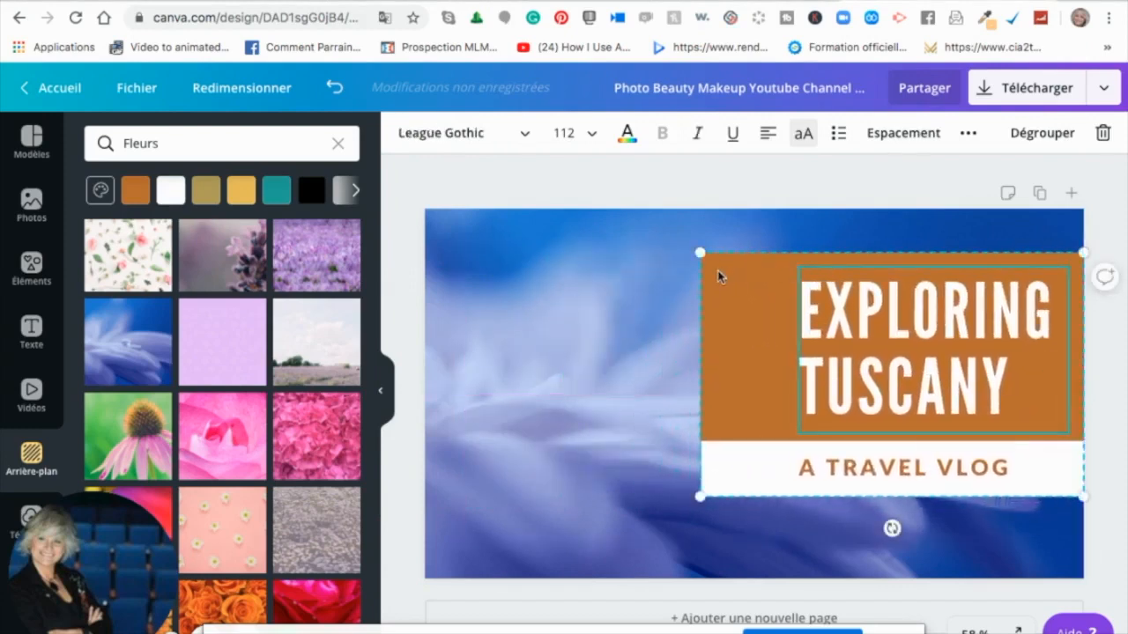
{"action": "left_click_drag", "start_coordinate": [699, 253], "coordinate": [788, 281]}
{"action": "left_click_drag", "start_coordinate": [811, 317], "coordinate": [808, 249]}
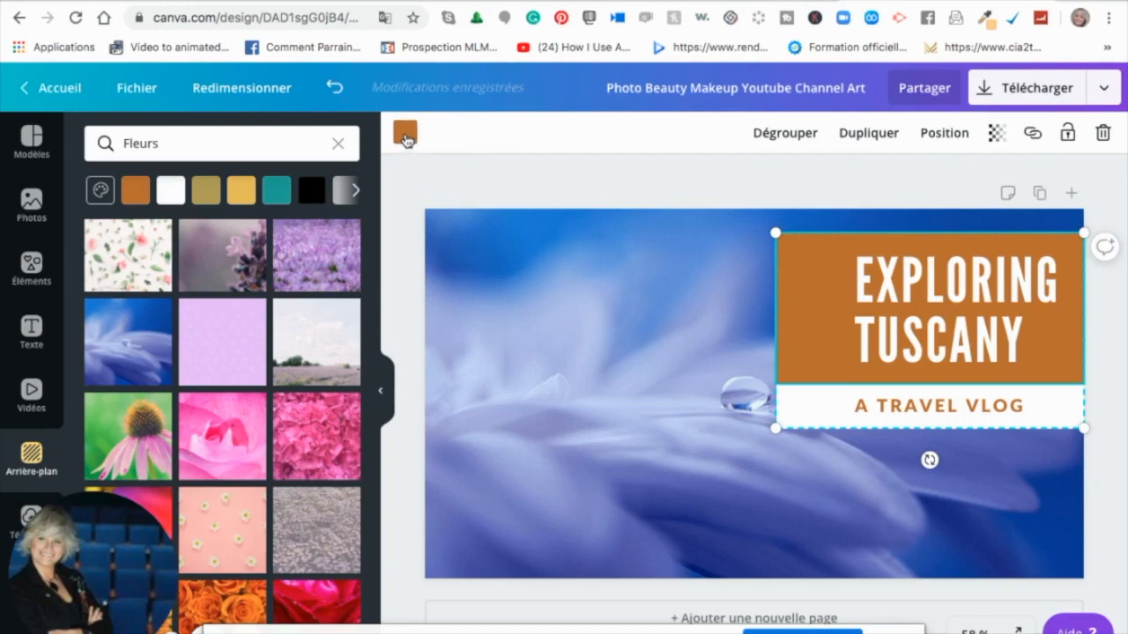
Step: Recolour the orange rectangle behind the title, trying light blue and settling on the medium blue default colour
{"action": "left_click", "coordinate": [405, 134]}
{"action": "scroll", "coordinate": [294, 357], "scroll_direction": "down", "scroll_amount": 2}
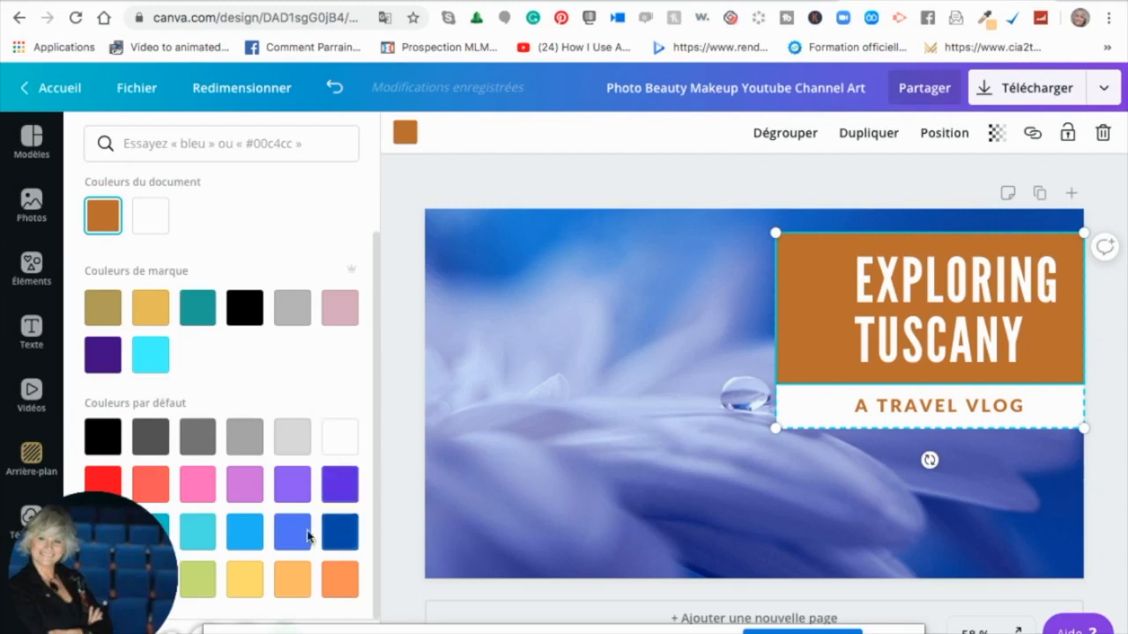
{"action": "left_click", "coordinate": [247, 533]}
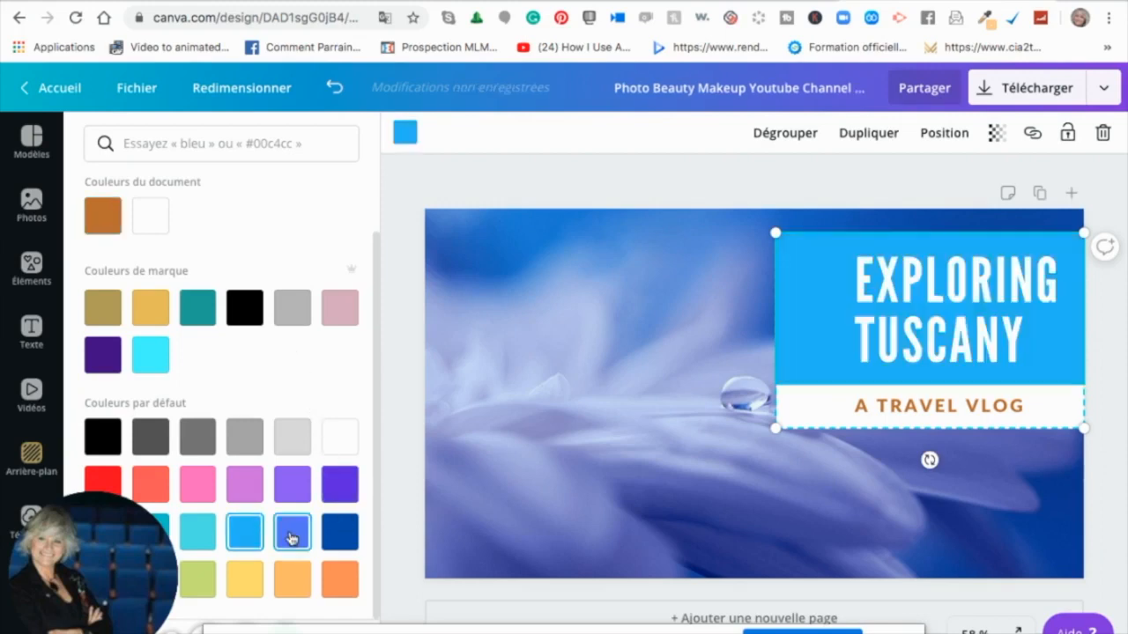
{"action": "left_click", "coordinate": [292, 536]}
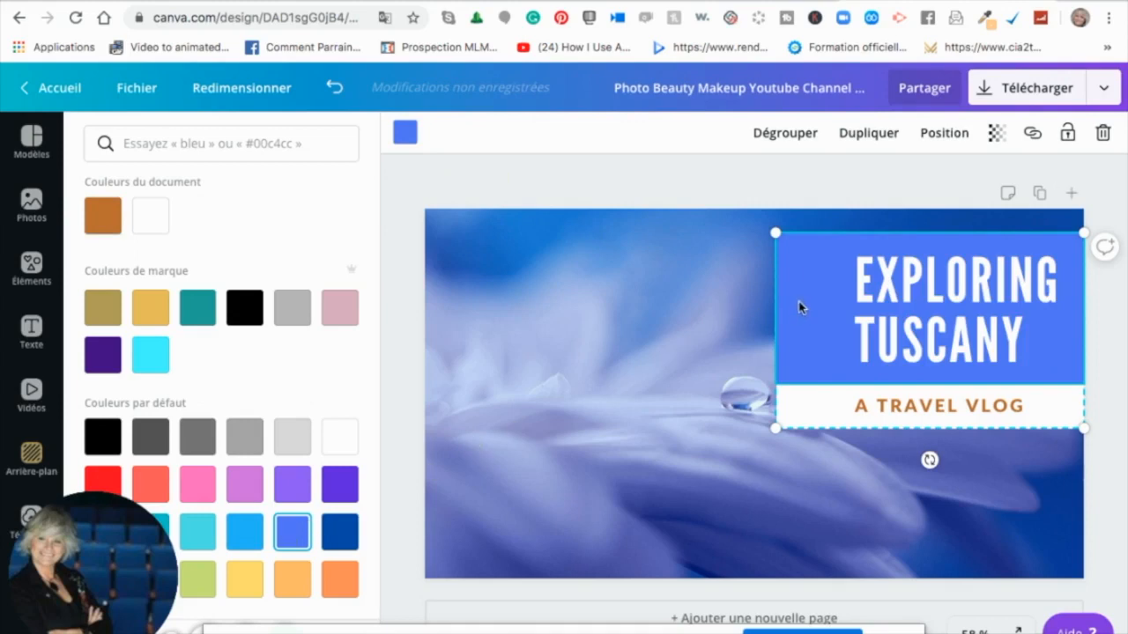
Step: Replace the title text "EXPLORING TUSCANY" with "VOYAGE EN CORSE EN 2020"
{"action": "left_click", "coordinate": [404, 136]}
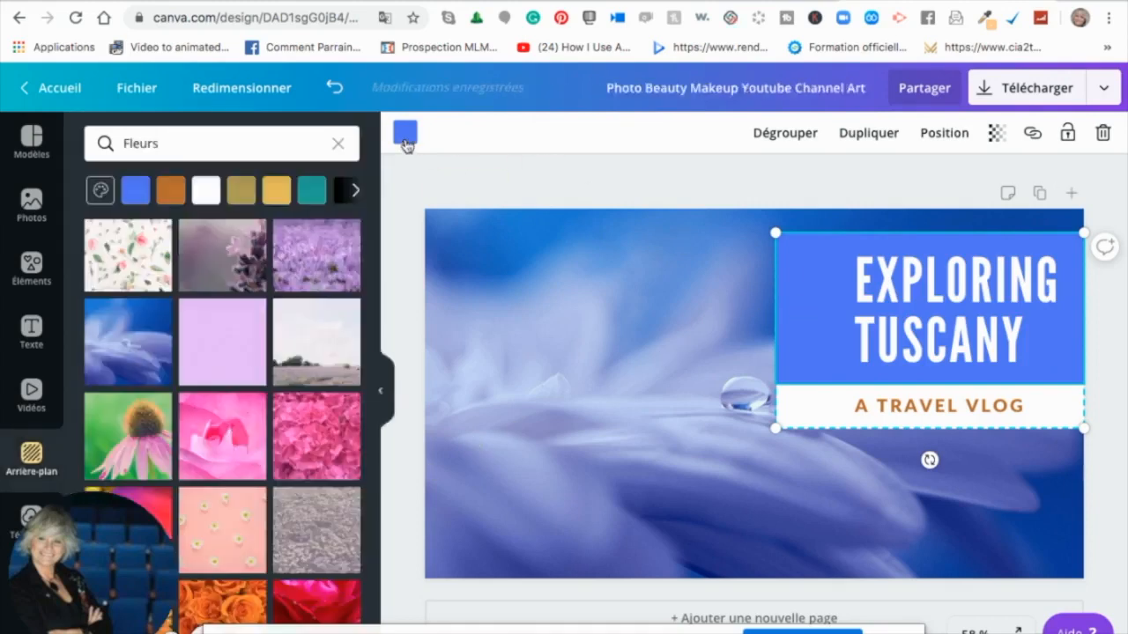
{"action": "scroll", "coordinate": [318, 397], "scroll_direction": "down", "scroll_amount": 2}
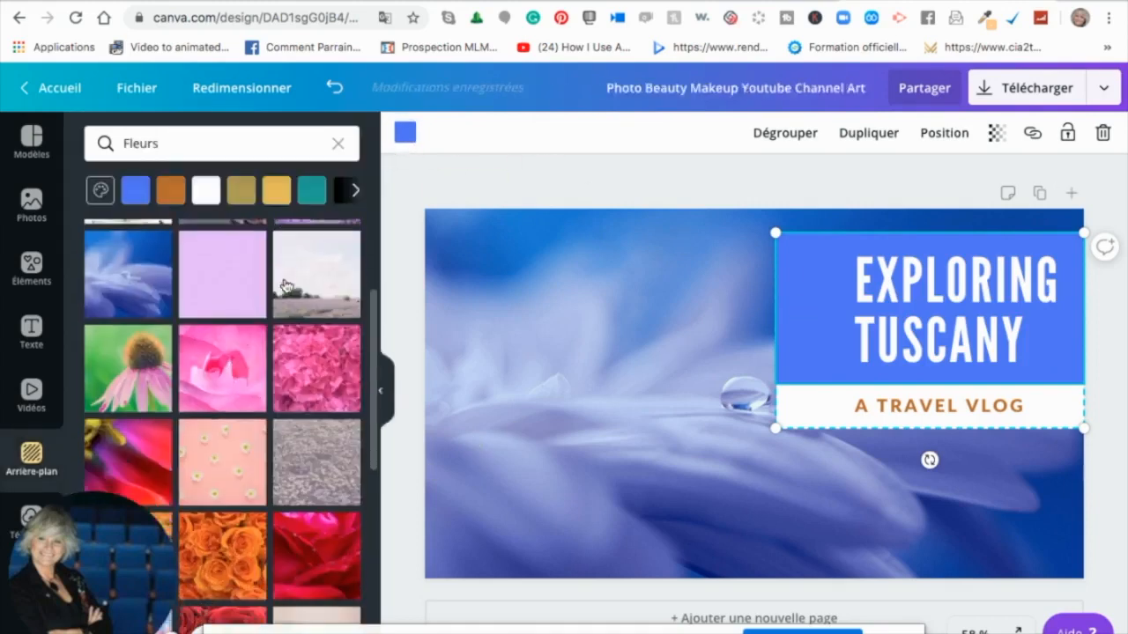
{"action": "left_click", "coordinate": [1057, 359]}
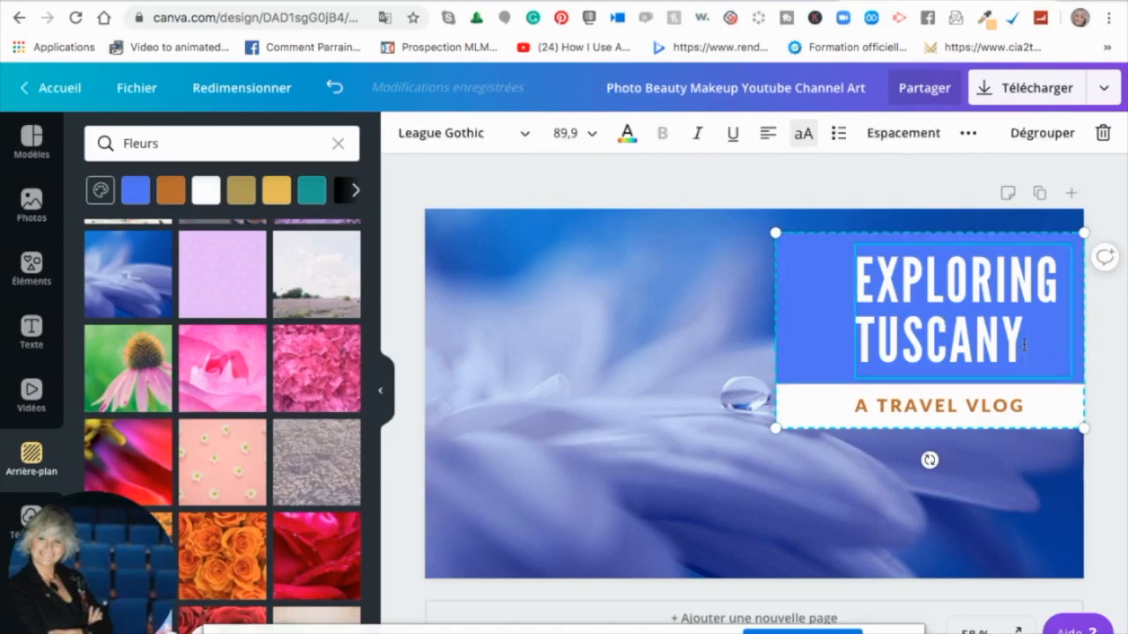
{"action": "key", "text": "BackSpace"}
{"action": "key", "text": "BackSpace"}
{"action": "key", "text": "BackSpace"}
{"action": "key", "text": "BackSpace"}
{"action": "key", "text": "BackSpace"}
{"action": "key", "text": "BackSpace"}
{"action": "key", "text": "BackSpace"}
{"action": "key", "text": "BackSpace"}
{"action": "key", "text": "BackSpace"}
{"action": "key", "text": "BackSpace"}
{"action": "key", "text": "BackSpace"}
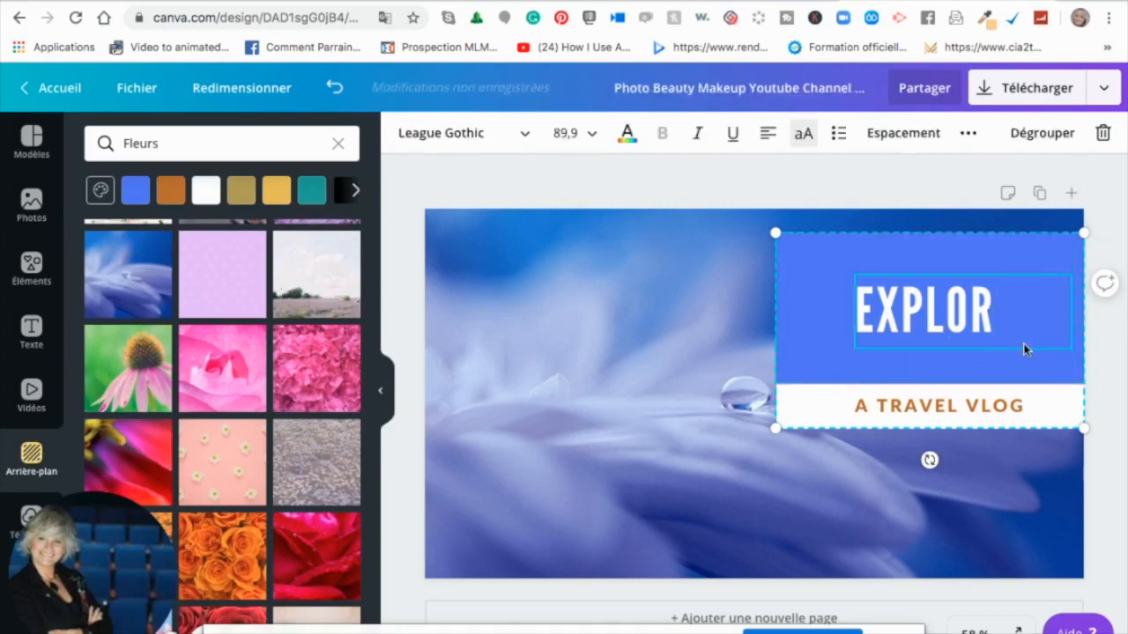
{"action": "key", "text": "BackSpace"}
{"action": "key", "text": "BackSpace"}
{"action": "key", "text": "BackSpace"}
{"action": "key", "text": "BackSpace"}
{"action": "key", "text": "BackSpace"}
{"action": "key", "text": "BackSpace"}
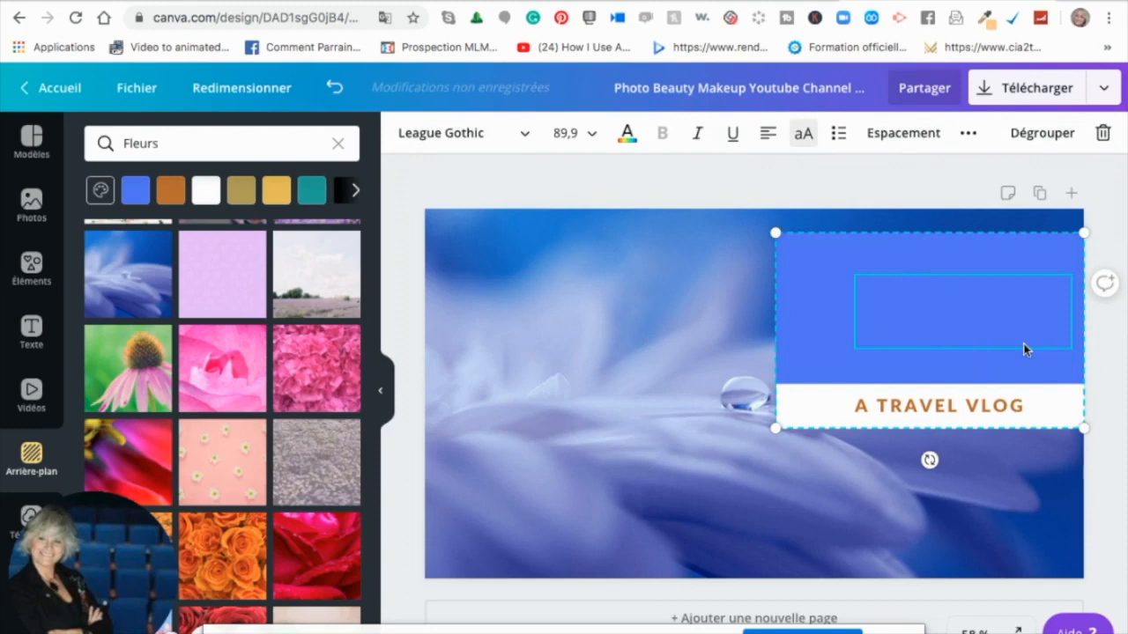
{"action": "type", "text": "VO"}
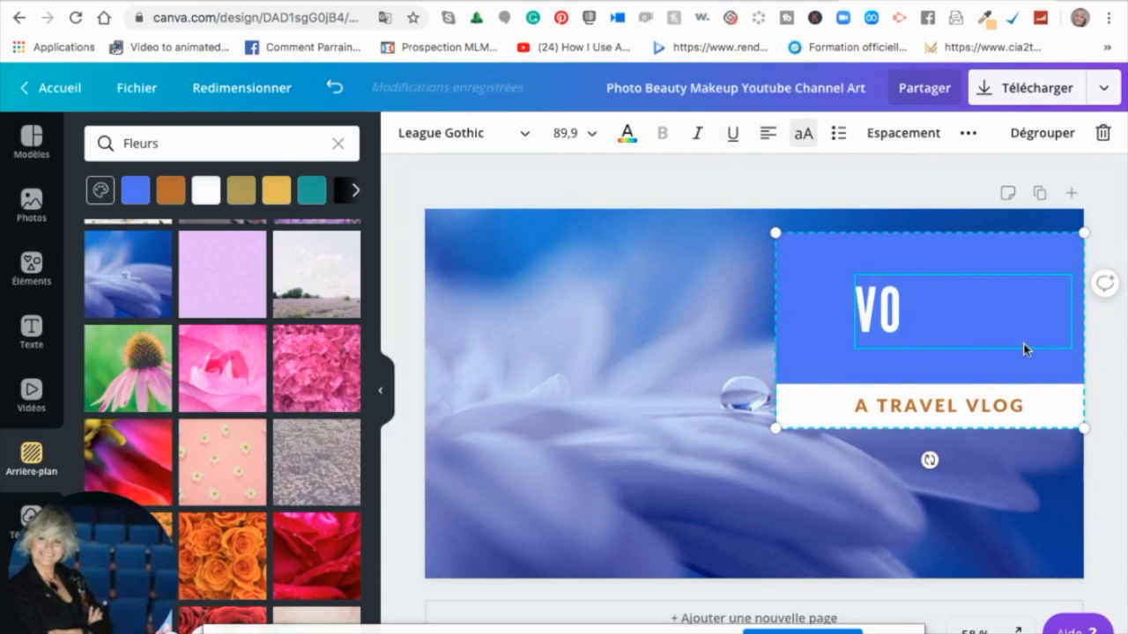
{"action": "type", "text": "YAG"}
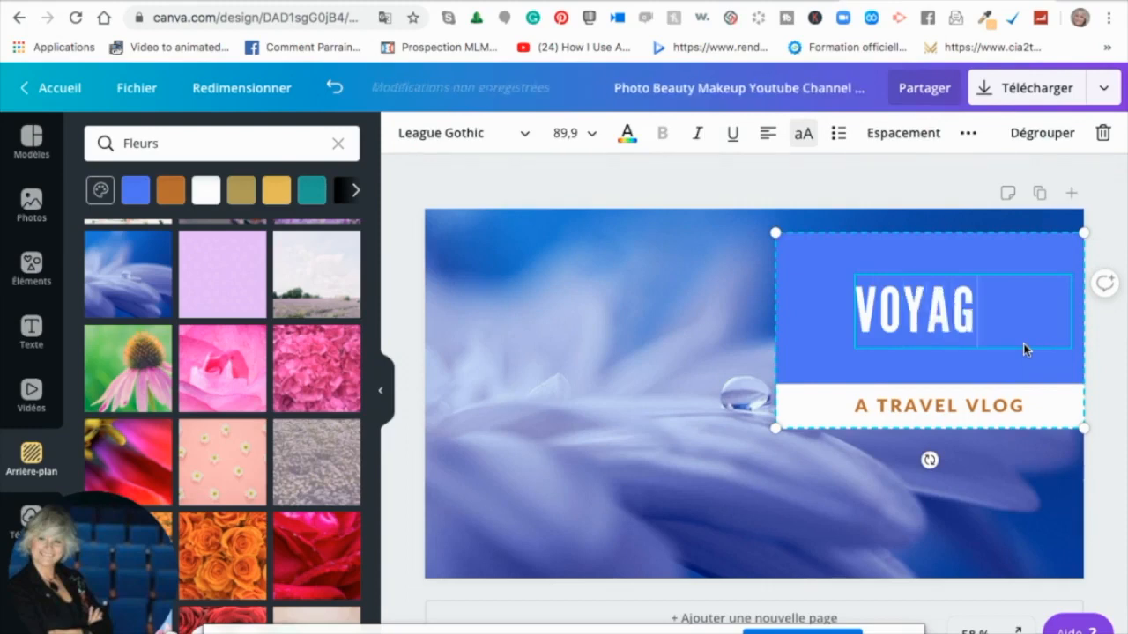
{"action": "type", "text": "E EN"}
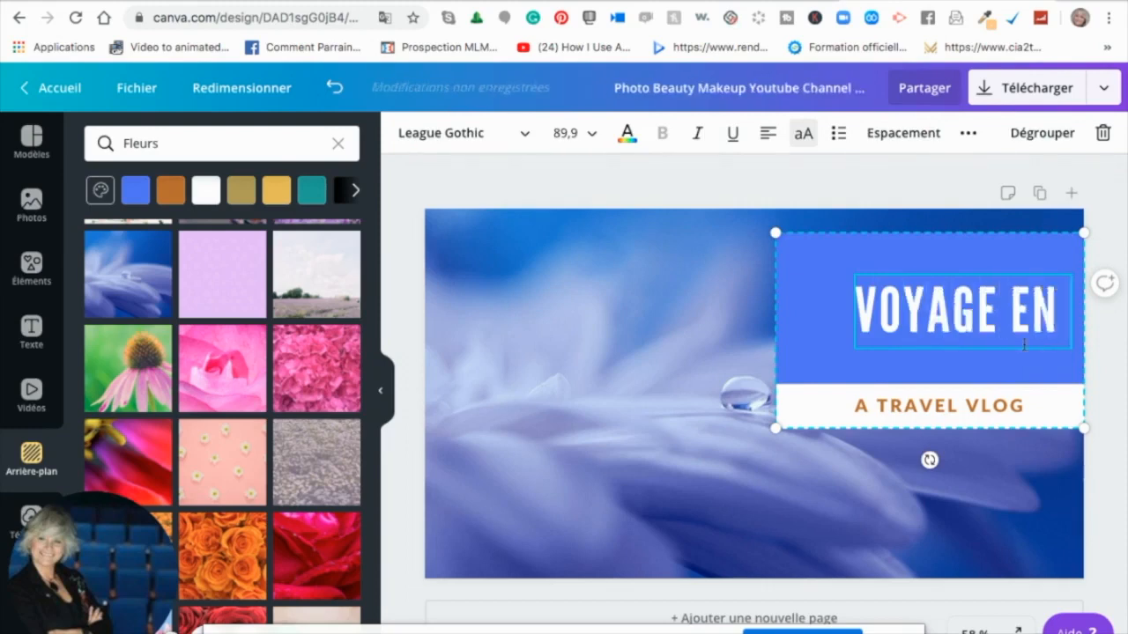
{"action": "type", "text": " CORSE"}
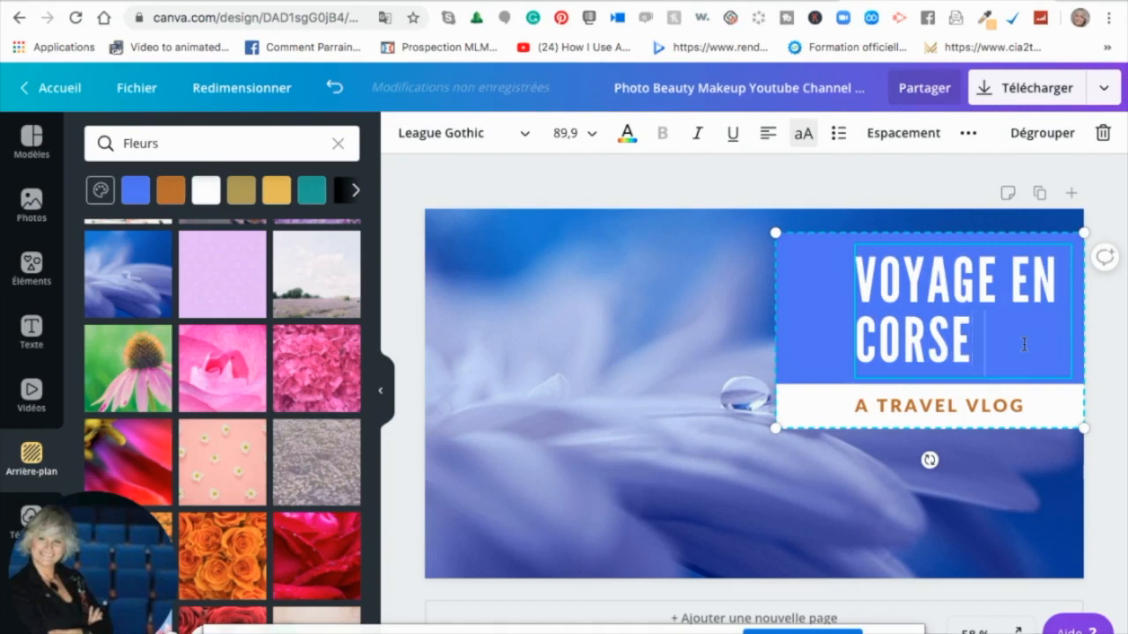
{"action": "type", "text": " EN 2020"}
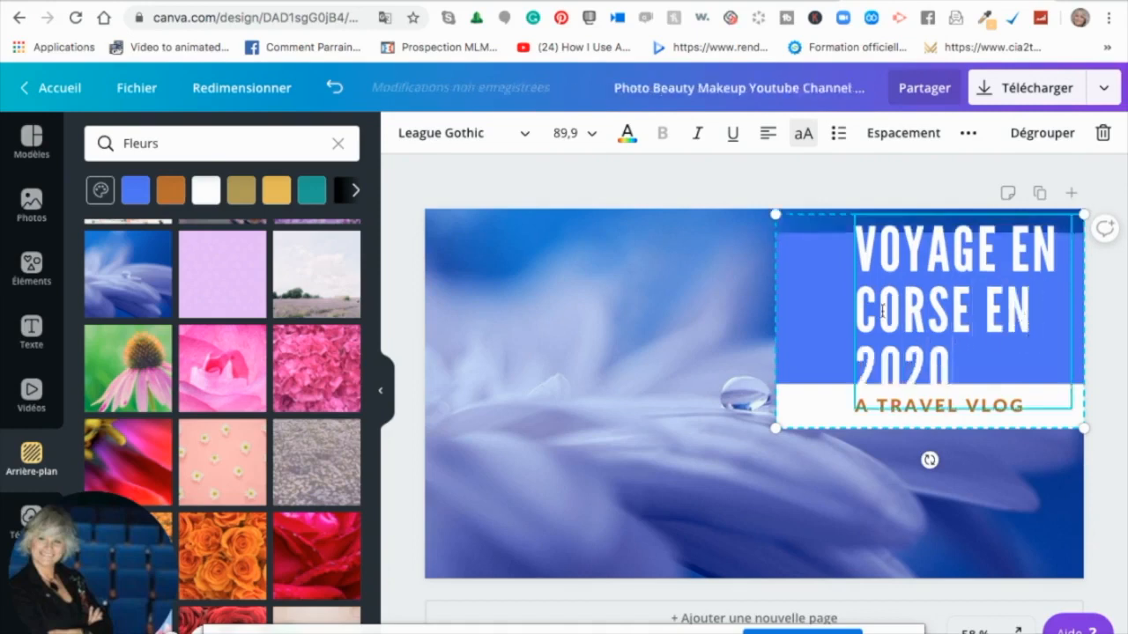
Step: Set the title's font size to 56 so the text fits inside the blue rectangle
{"action": "left_click", "coordinate": [592, 134]}
{"action": "scroll", "coordinate": [608, 384], "scroll_direction": "down", "scroll_amount": 1}
{"action": "scroll", "coordinate": [608, 384], "scroll_direction": "down", "scroll_amount": 3}
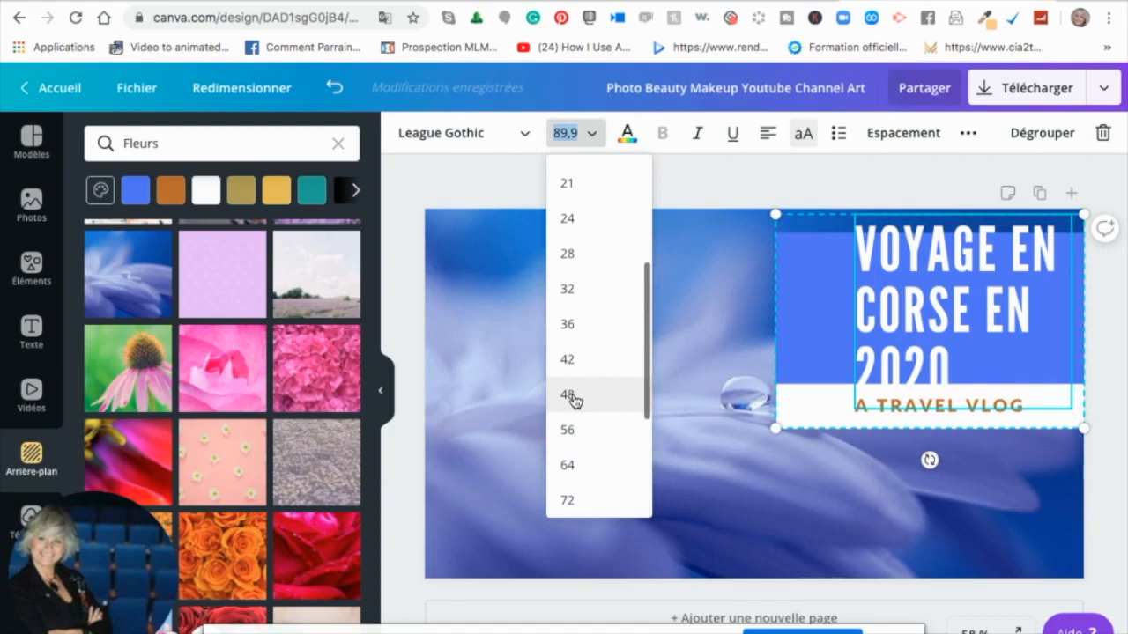
{"action": "left_click", "coordinate": [573, 430]}
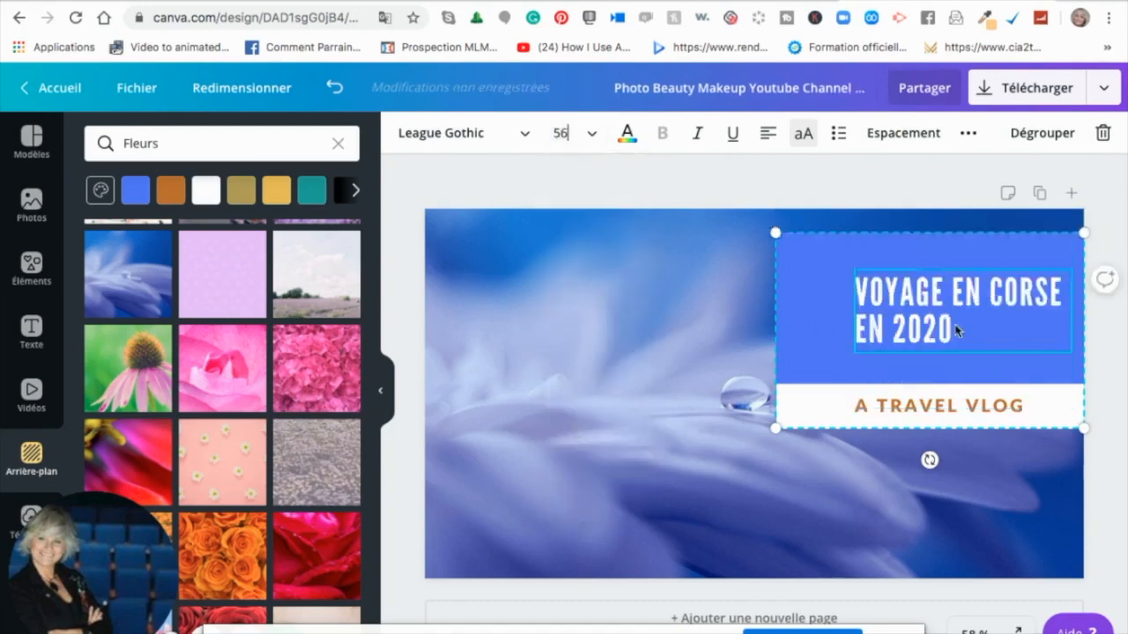
Step: Try to reposition the title text on its own inside the blue rectangle
{"action": "left_click", "coordinate": [809, 324]}
{"action": "mouse_move", "coordinate": [940, 320]}
{"action": "left_mouse_down"}
{"action": "mouse_move", "coordinate": [897, 317]}
{"action": "mouse_move", "coordinate": [941, 319]}
{"action": "left_mouse_up"}
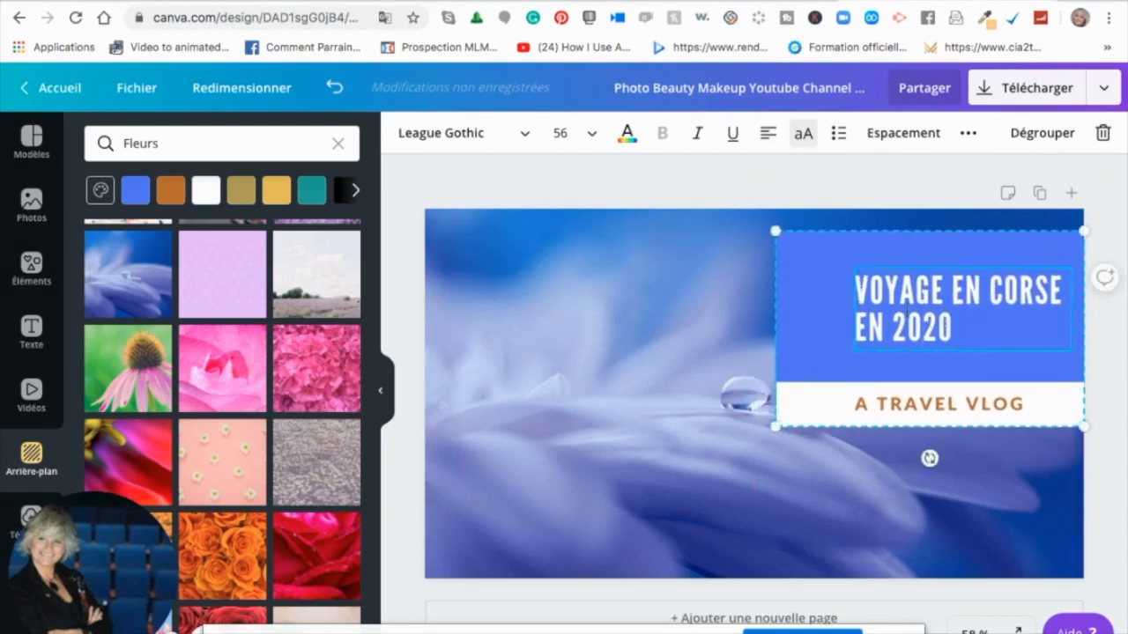
{"action": "left_click", "coordinate": [817, 367]}
{"action": "left_click_drag", "start_coordinate": [900, 330], "coordinate": [878, 319]}
{"action": "double_click", "coordinate": [903, 327]}
{"action": "left_click", "coordinate": [819, 286]}
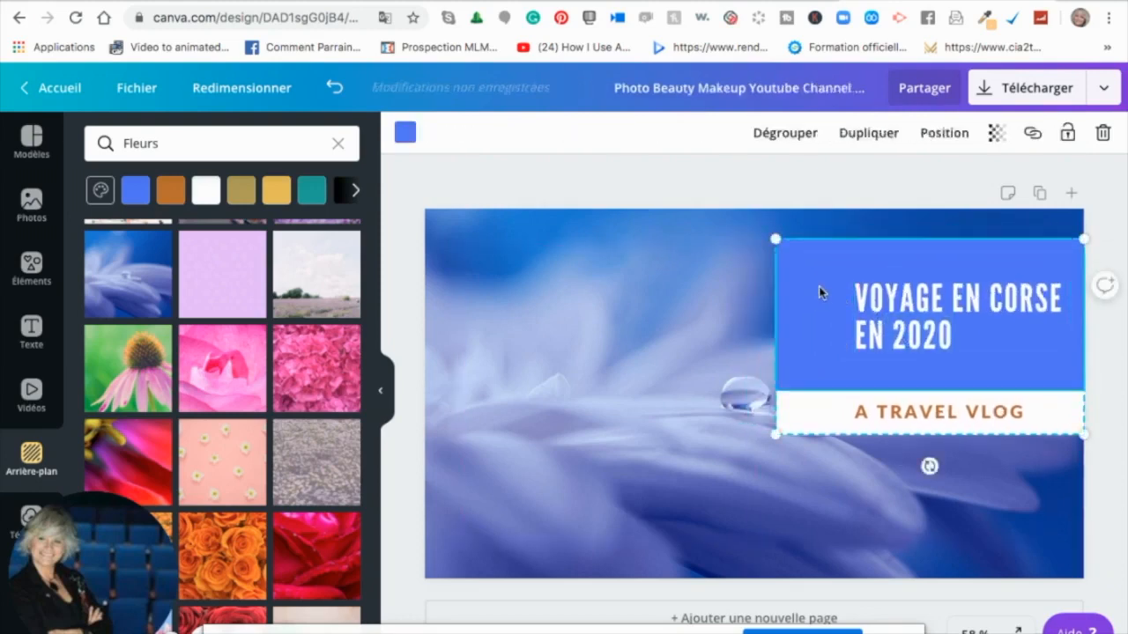
Step: Centre-align the "VOYAGE EN CORSE EN 2020" title and move the whole block slightly up and left on the thumbnail
{"action": "left_click", "coordinate": [947, 340]}
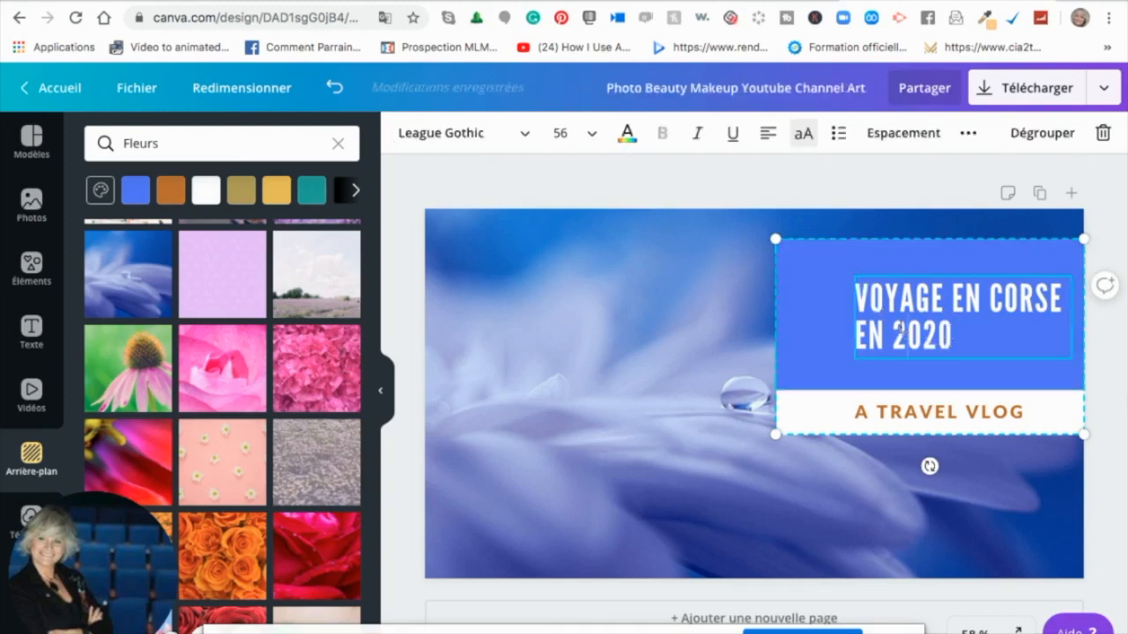
{"action": "left_click", "coordinate": [768, 139]}
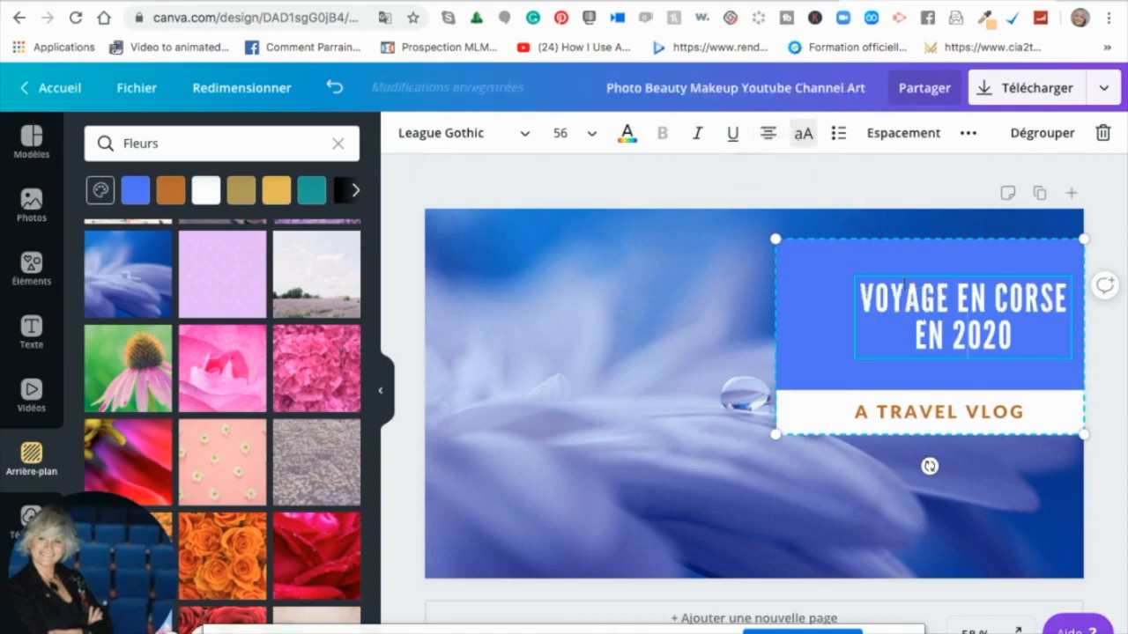
{"action": "left_click", "coordinate": [861, 189]}
{"action": "left_click_drag", "start_coordinate": [939, 340], "coordinate": [930, 314]}
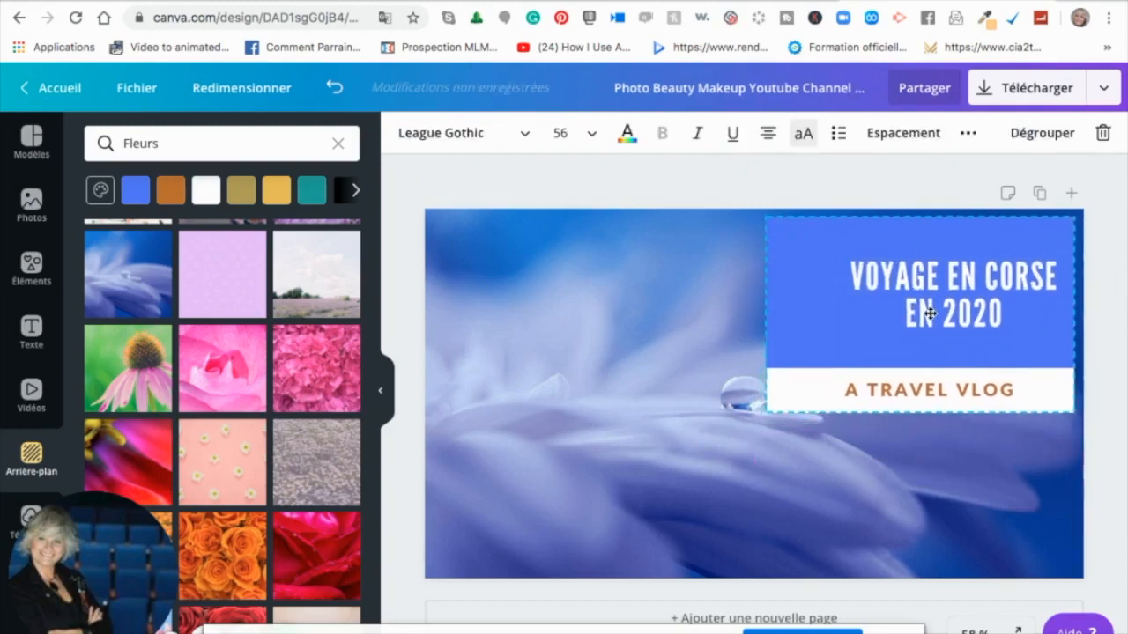
Step: Replace the subtitle "A TRAVEL VLOG" with "SUIVEZ-MOI SUR MON YOUTUBE"
{"action": "left_click", "coordinate": [1018, 390]}
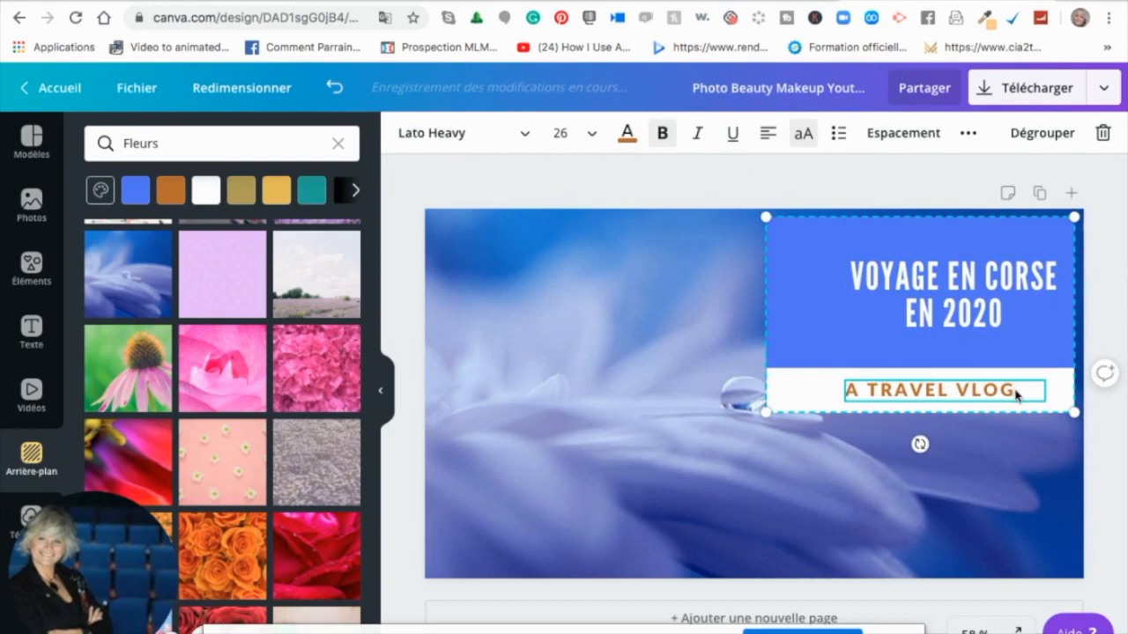
{"action": "key", "text": "BackSpace"}
{"action": "key", "text": "BackSpace"}
{"action": "key", "text": "BackSpace"}
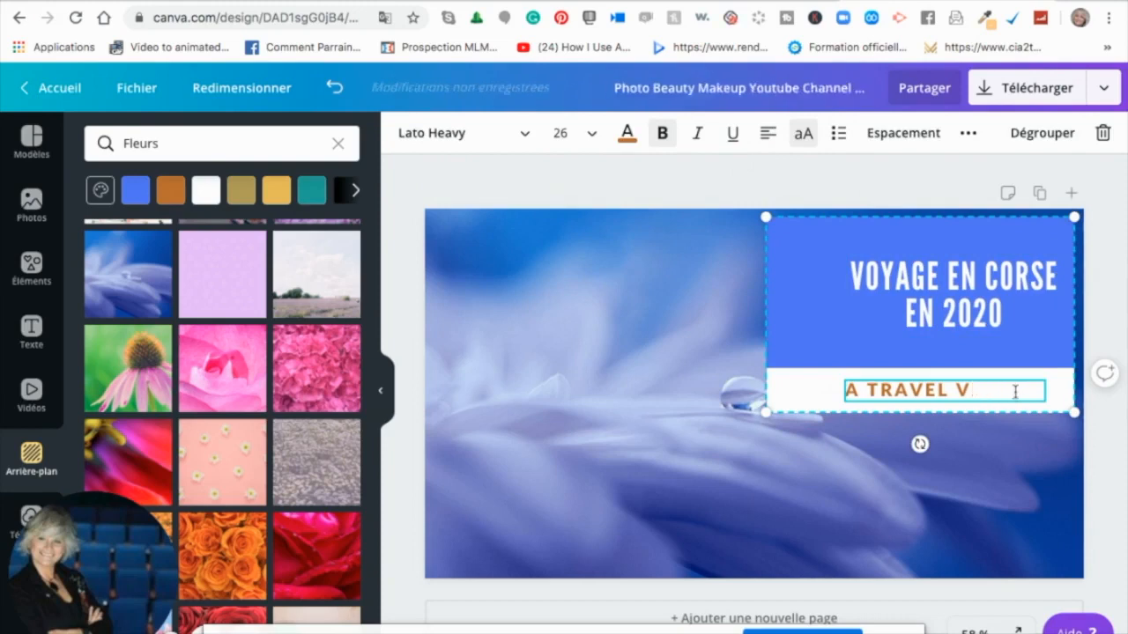
{"action": "key", "text": "BackSpace"}
{"action": "key", "text": "BackSpace"}
{"action": "key", "text": "BackSpace"}
{"action": "key", "text": "BackSpace"}
{"action": "key", "text": "BackSpace"}
{"action": "key", "text": "BackSpace"}
{"action": "key", "text": "BackSpace"}
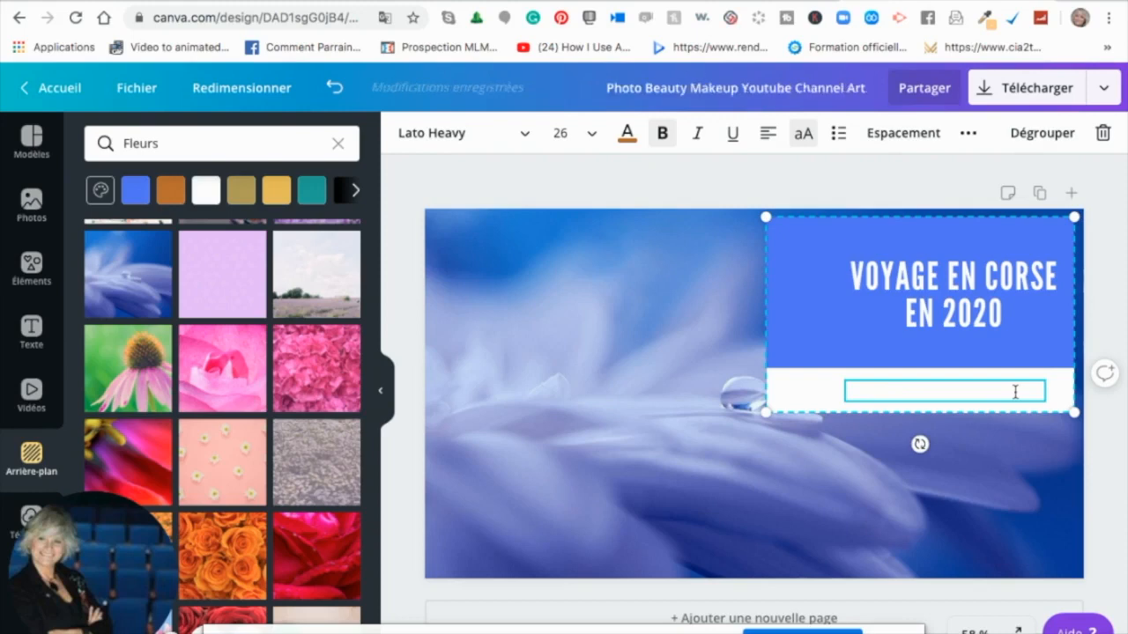
{"action": "type", "text": "SUIVEZ-MOI S"}
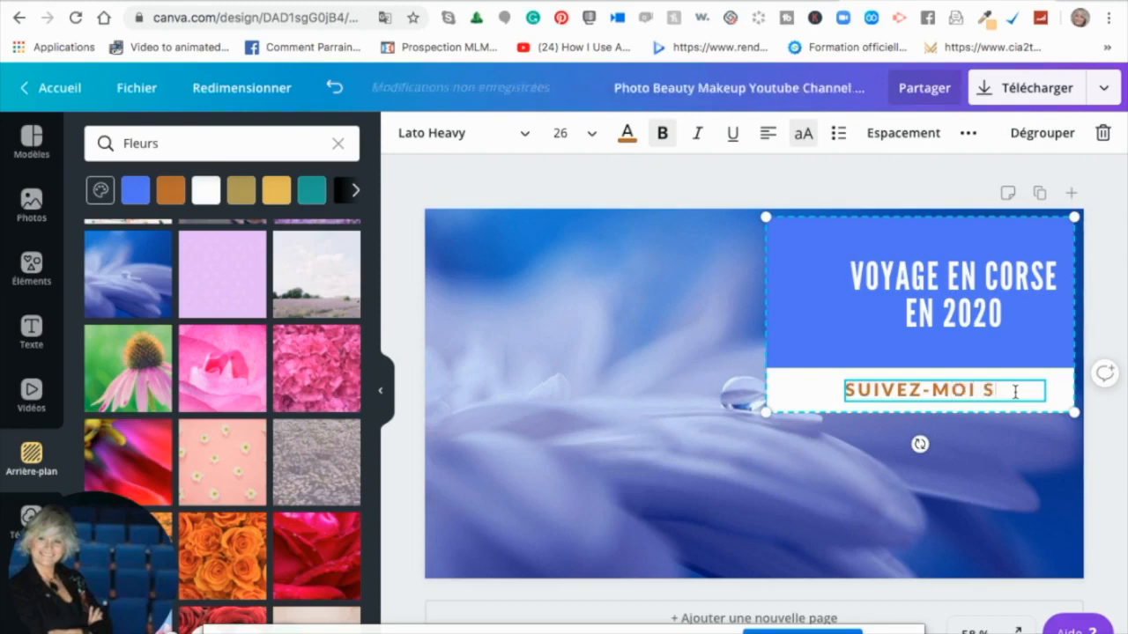
{"action": "type", "text": "UR MON YOUTUBE"}
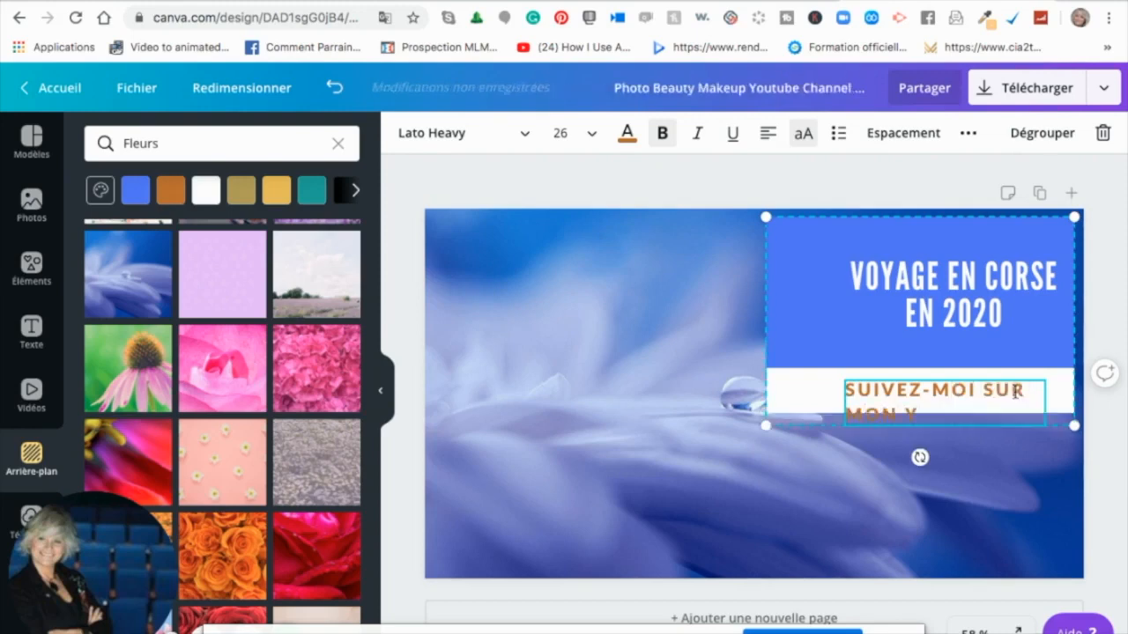
Step: Set the subtitle's font size to 18 and centre-align it
{"action": "left_click", "coordinate": [592, 133]}
{"action": "left_click", "coordinate": [569, 391]}
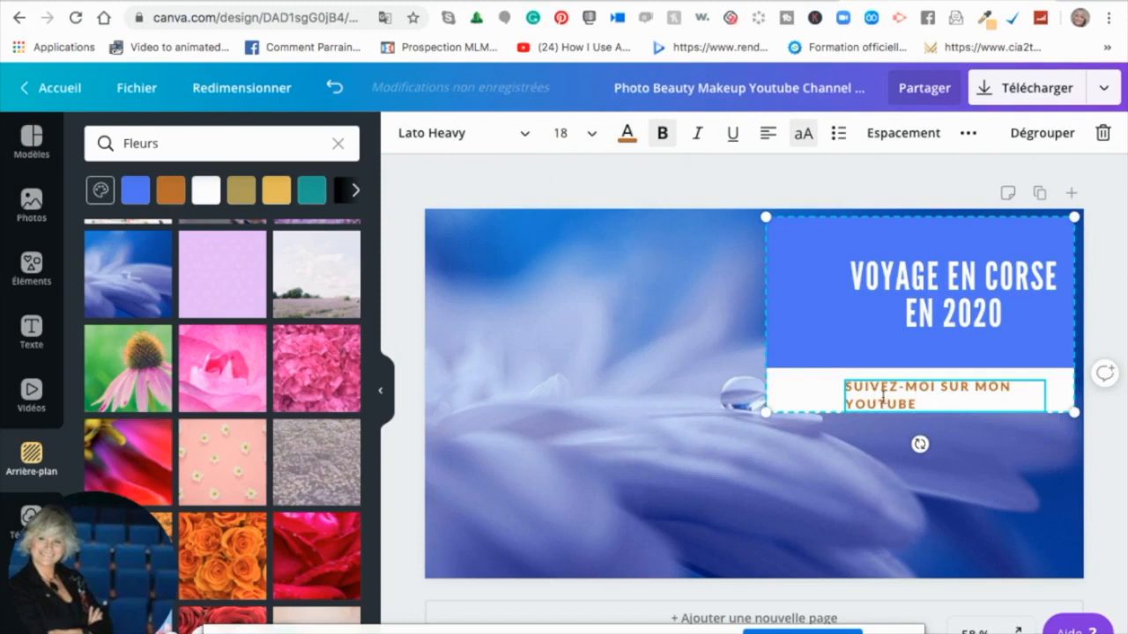
{"action": "left_click", "coordinate": [768, 133]}
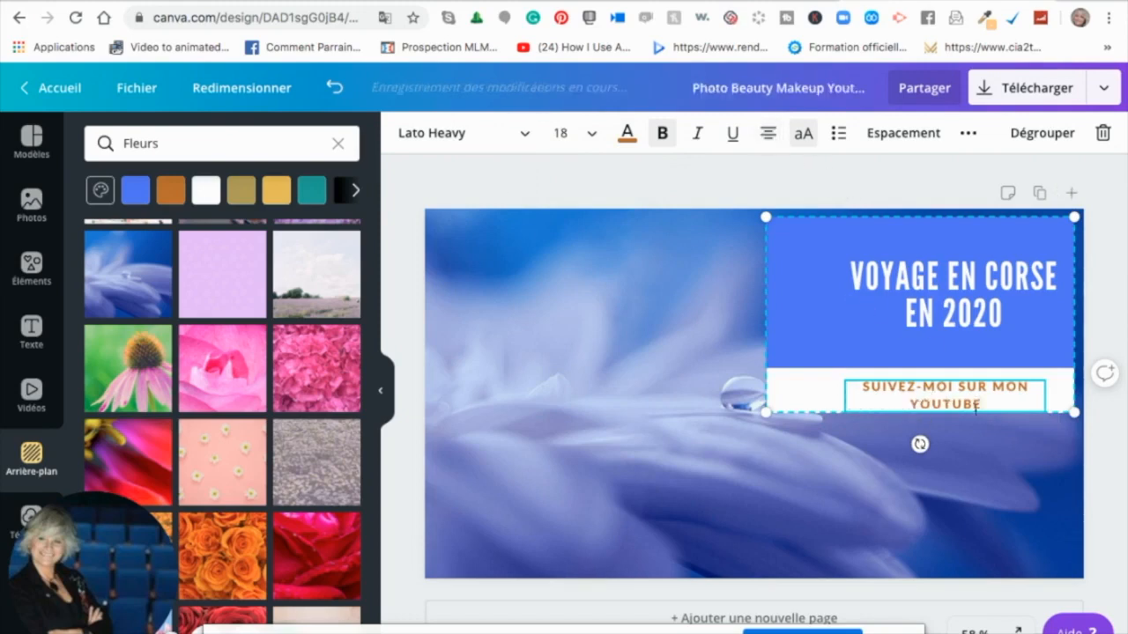
Step: Recolour the whole subtitle text, trying the grey brand colour and settling on black
{"action": "left_click_drag", "start_coordinate": [984, 405], "coordinate": [866, 386]}
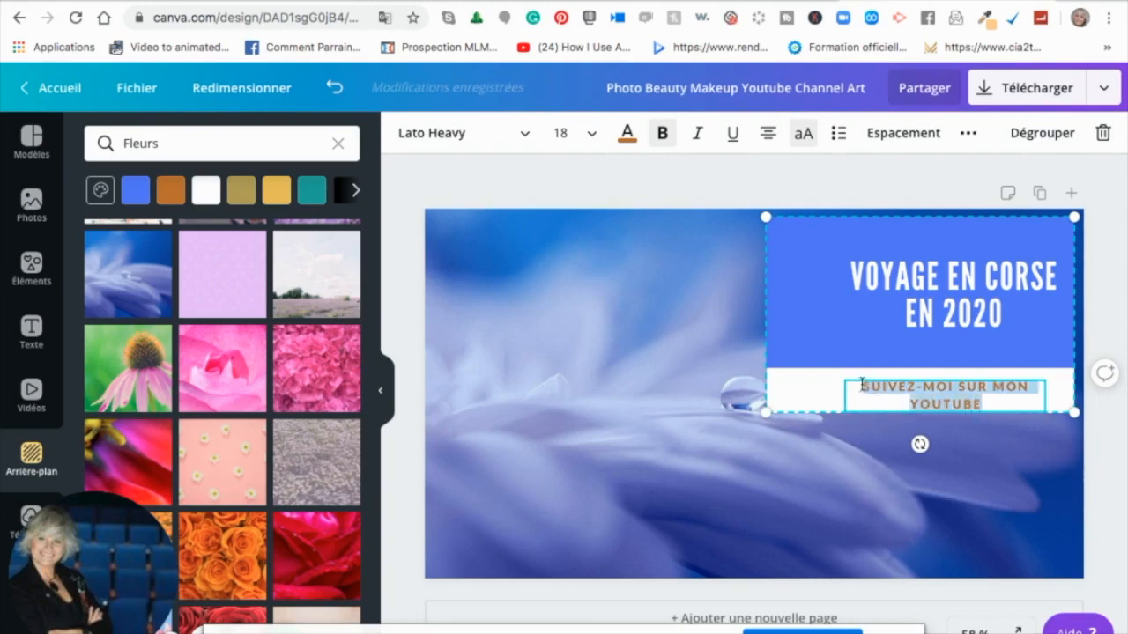
{"action": "left_click", "coordinate": [627, 134]}
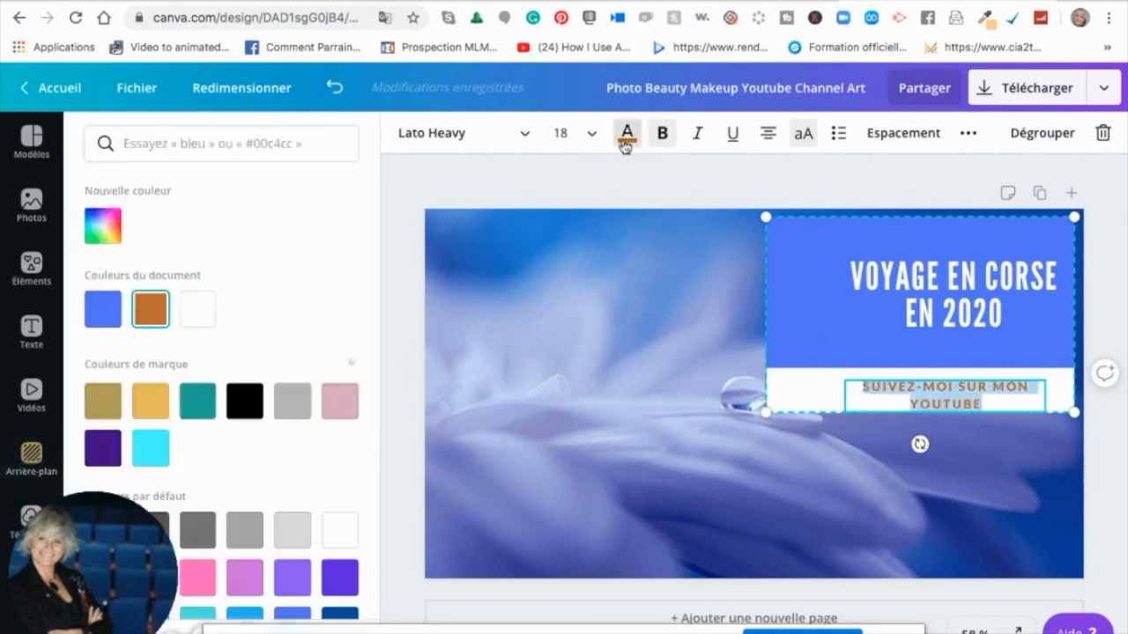
{"action": "left_click", "coordinate": [245, 402]}
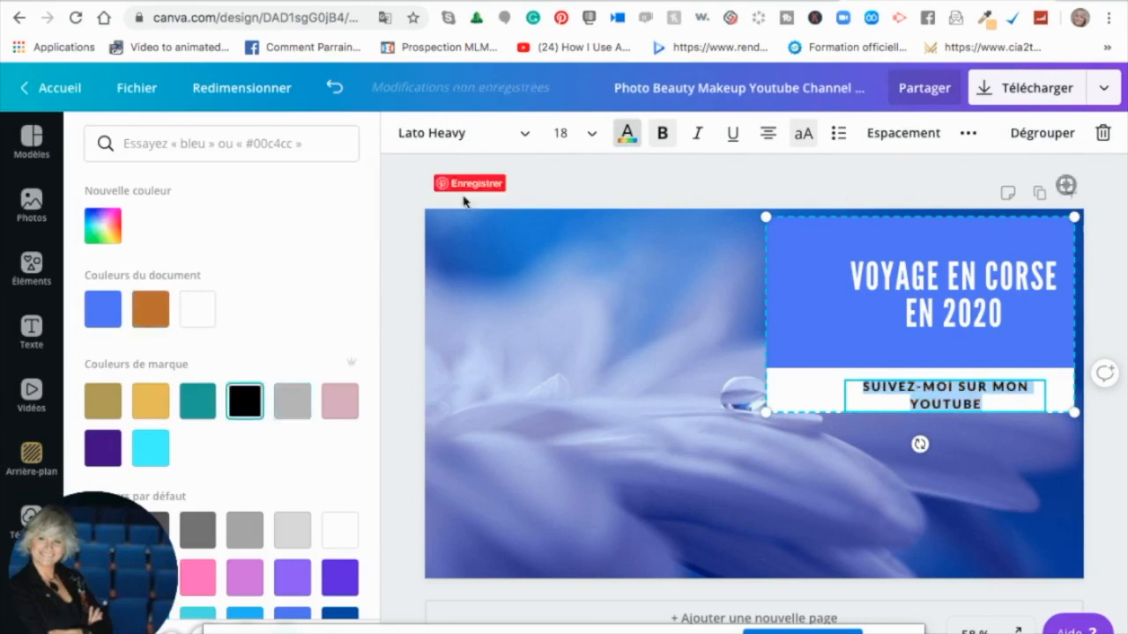
{"action": "left_click", "coordinate": [291, 402]}
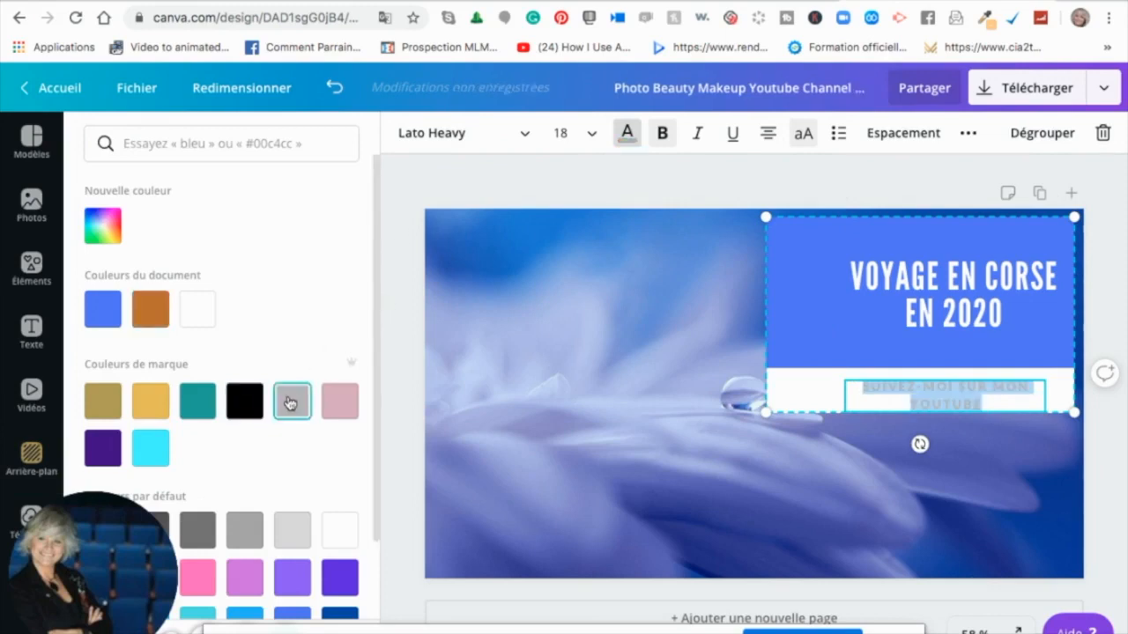
{"action": "left_click", "coordinate": [246, 403]}
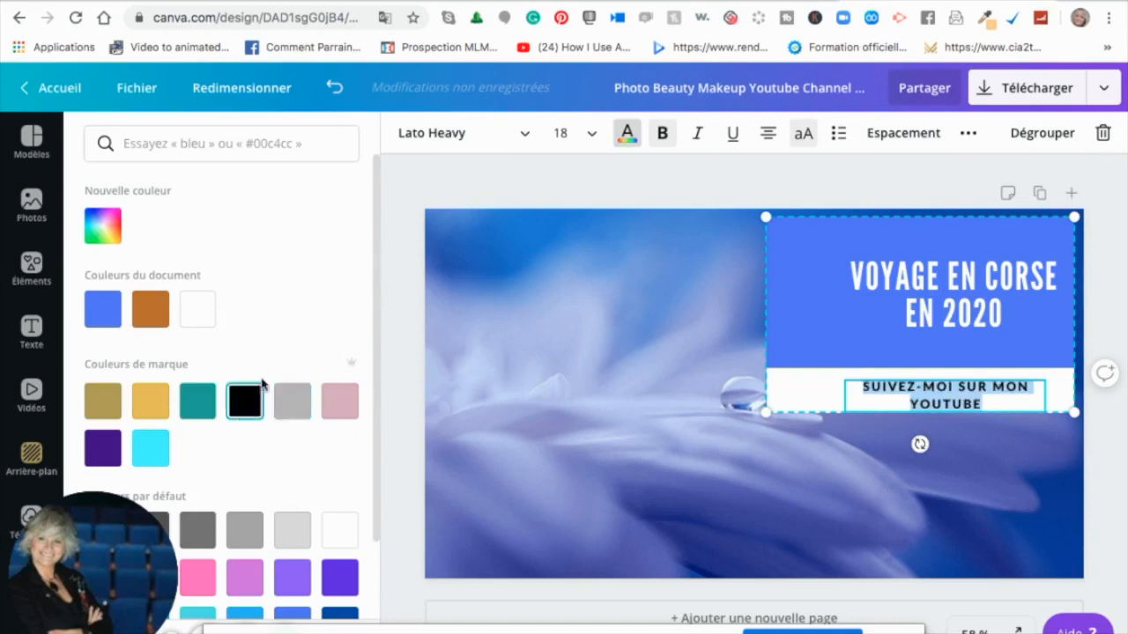
{"action": "left_click", "coordinate": [483, 213]}
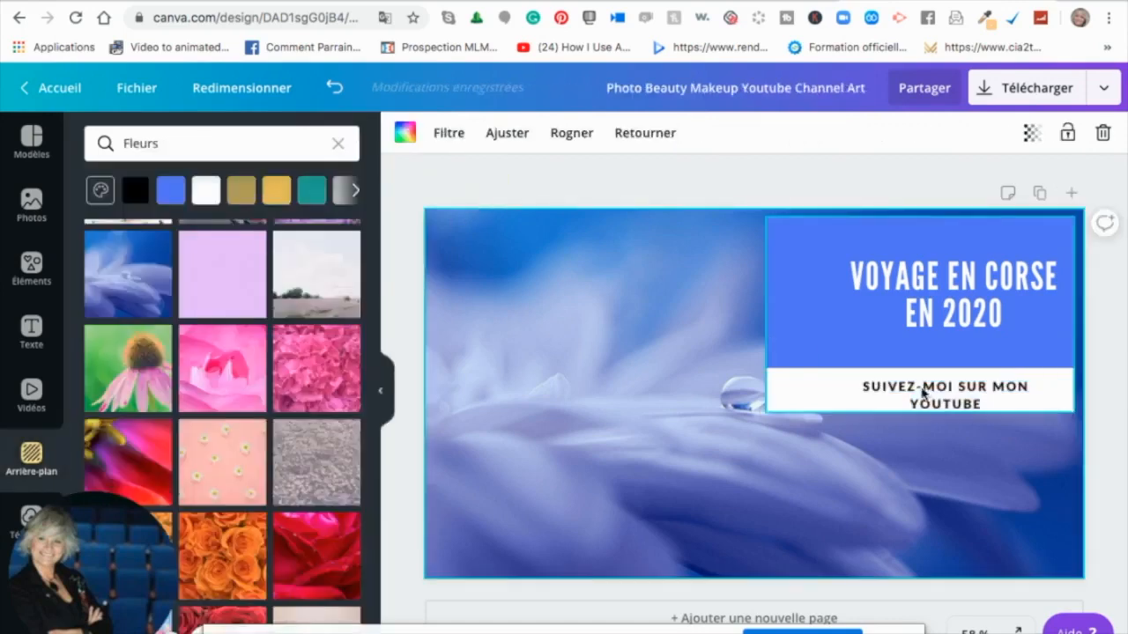
Step: Try to shift the subtitle text on its own within the white strip
{"action": "left_click", "coordinate": [879, 388]}
{"action": "left_click_drag", "start_coordinate": [878, 388], "coordinate": [881, 392]}
{"action": "double_click", "coordinate": [869, 386]}
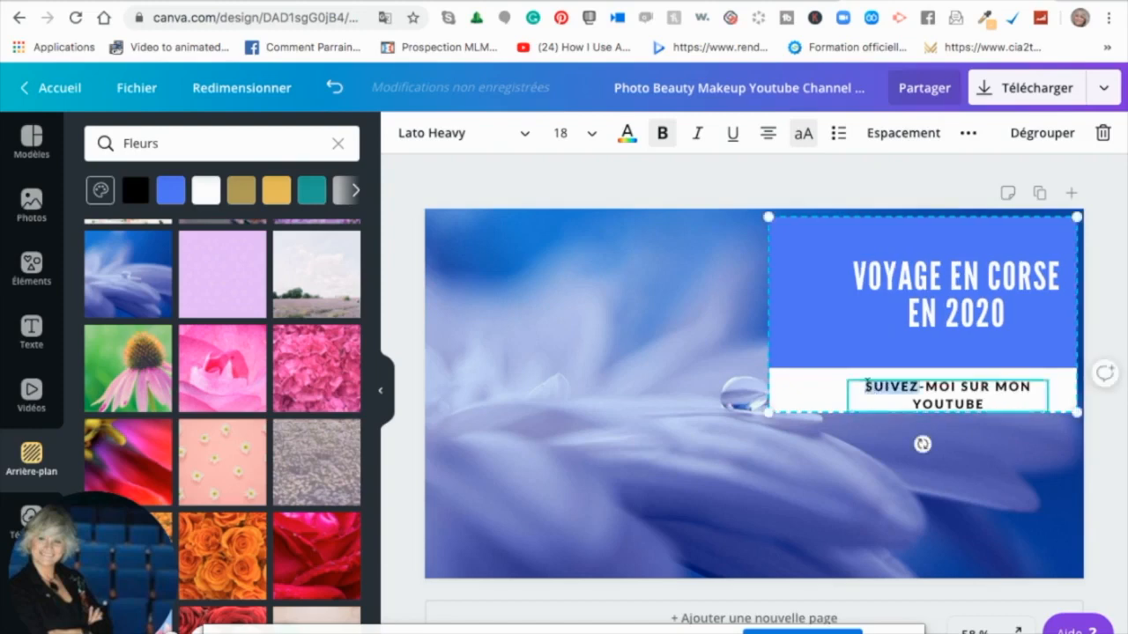
{"action": "left_click", "coordinate": [865, 382]}
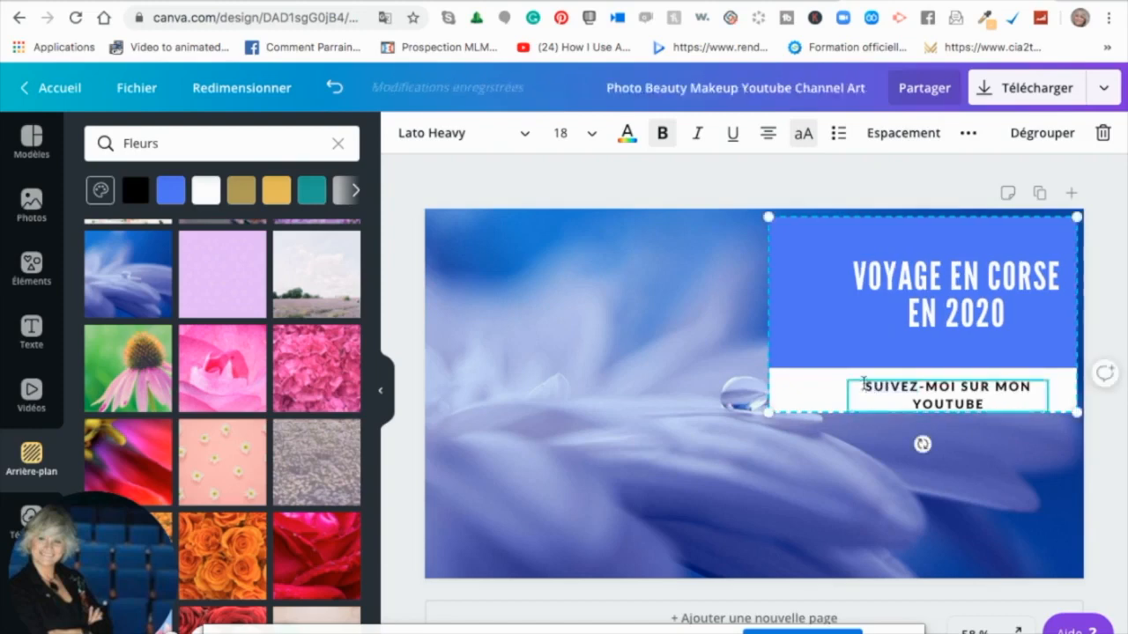
{"action": "left_click", "coordinate": [784, 191]}
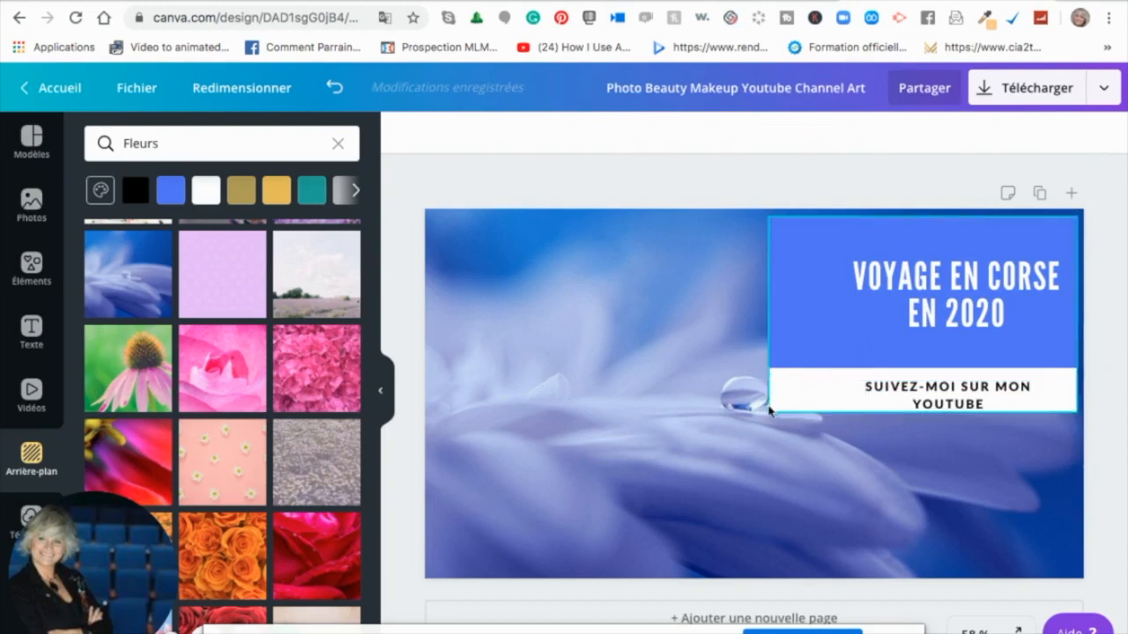
Step: Shrink the title block and snap it into the upper-right corner of the thumbnail, clear of the water drop
{"action": "left_click", "coordinate": [768, 409]}
{"action": "left_click_drag", "start_coordinate": [769, 409], "coordinate": [799, 394]}
{"action": "left_click_drag", "start_coordinate": [869, 346], "coordinate": [873, 336]}
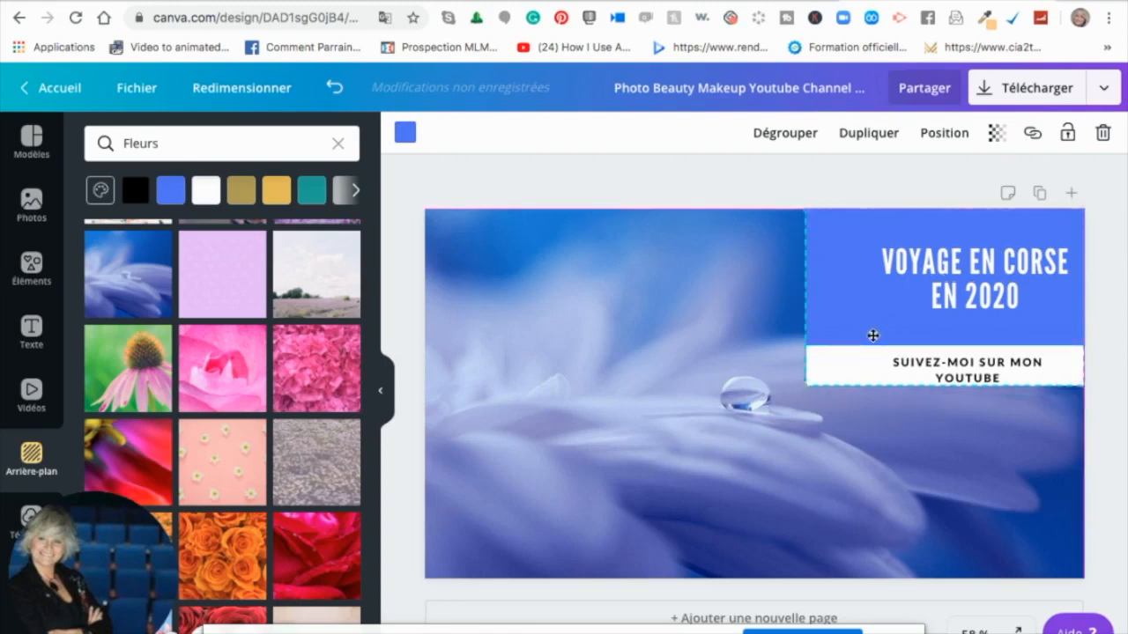
{"action": "left_click", "coordinate": [816, 167]}
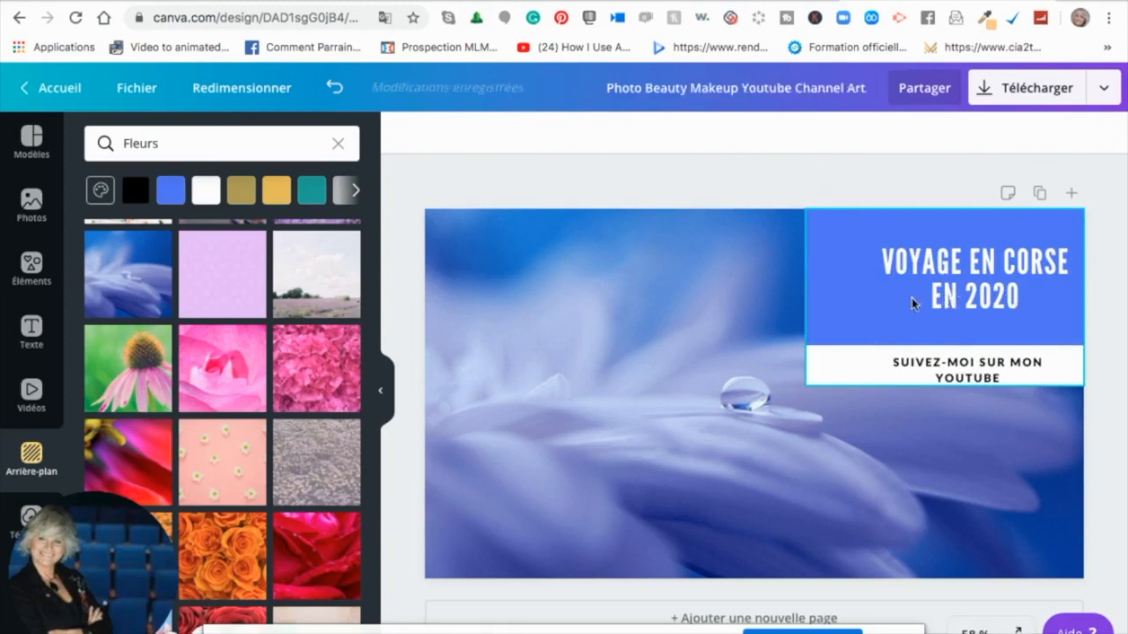
Step: Replace the background with the green coneflower photo and move the title block to the thumbnail's upper-left corner
{"action": "left_click", "coordinate": [887, 300]}
{"action": "left_click", "coordinate": [827, 289]}
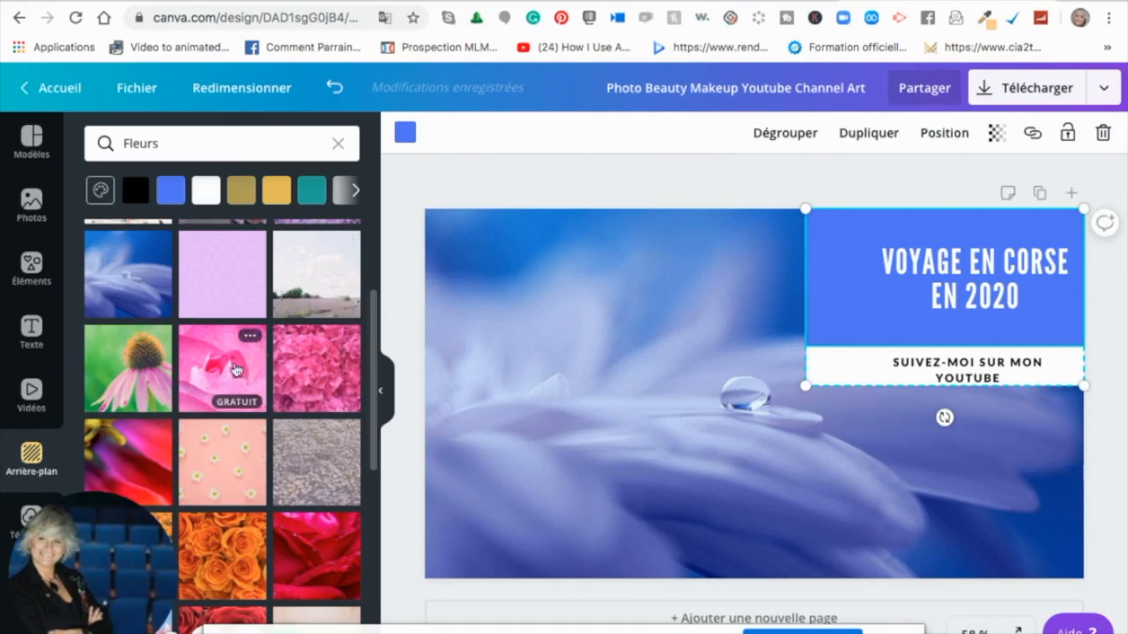
{"action": "left_click", "coordinate": [139, 370]}
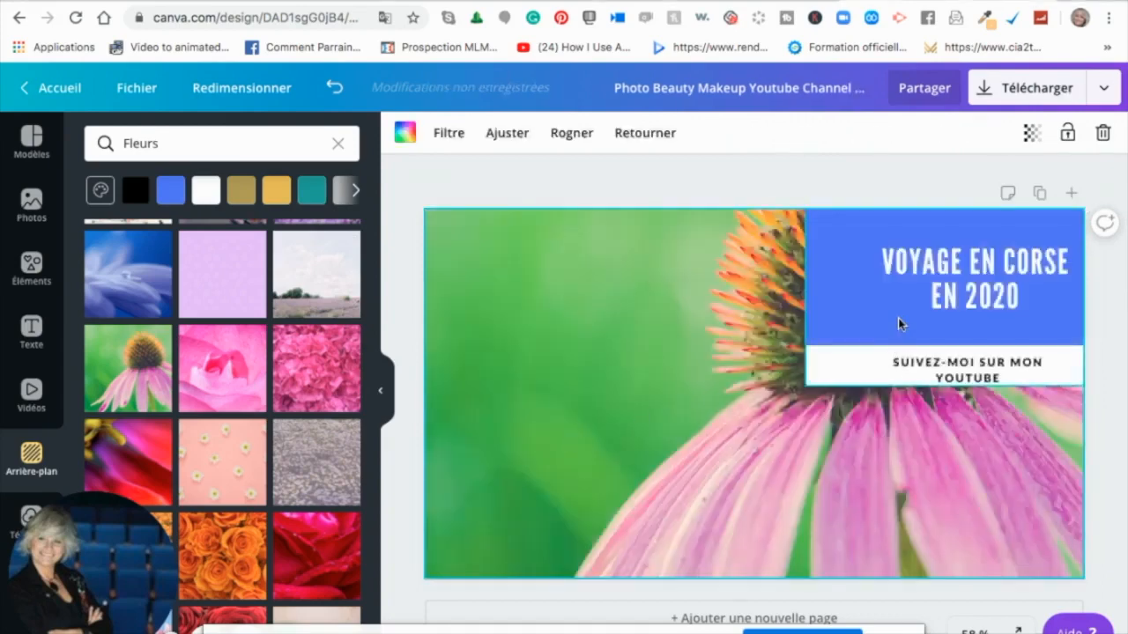
{"action": "left_click_drag", "start_coordinate": [899, 324], "coordinate": [520, 312]}
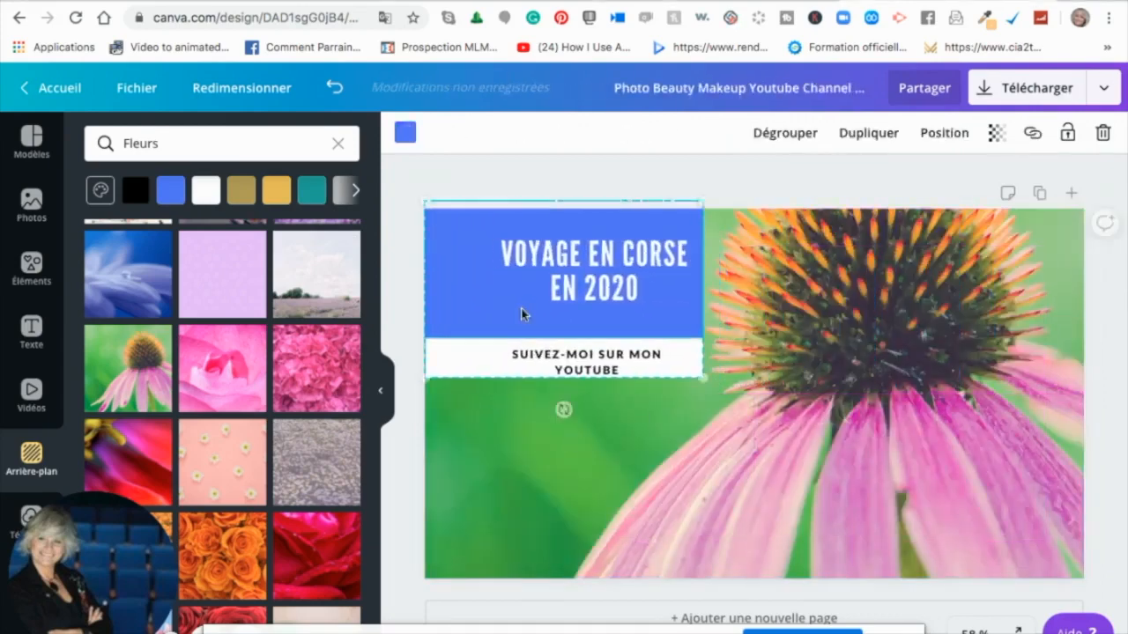
Step: Recolour the title block's blue rectangle with the golden-yellow brand colour and enlarge the whole block slightly
{"action": "left_click", "coordinate": [405, 132]}
{"action": "left_click", "coordinate": [157, 401]}
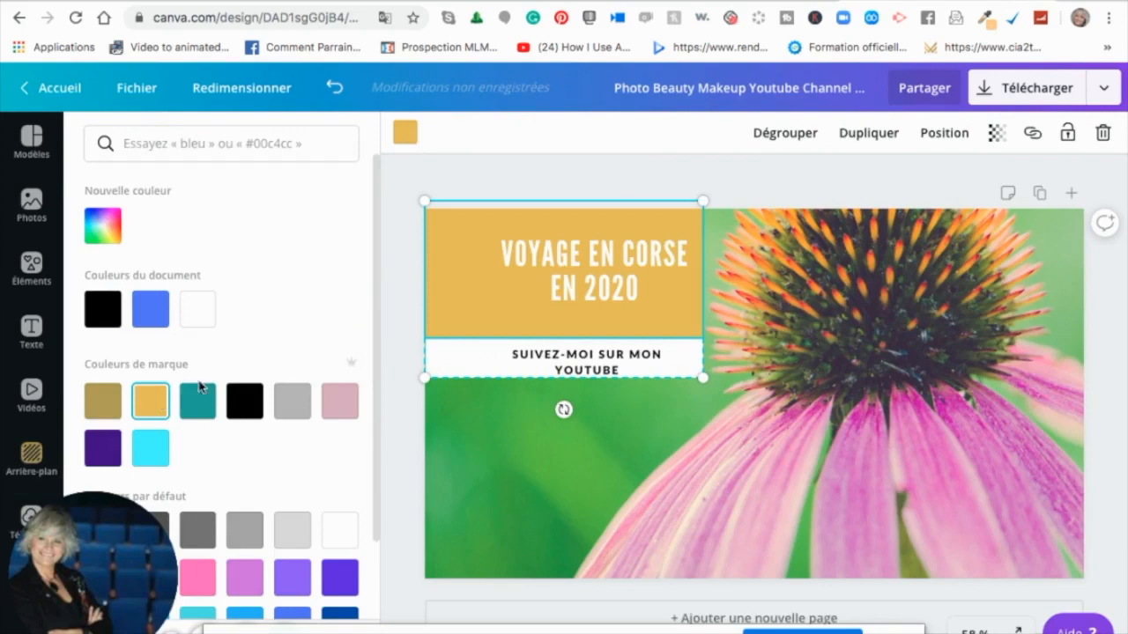
{"action": "left_click_drag", "start_coordinate": [697, 379], "coordinate": [712, 396]}
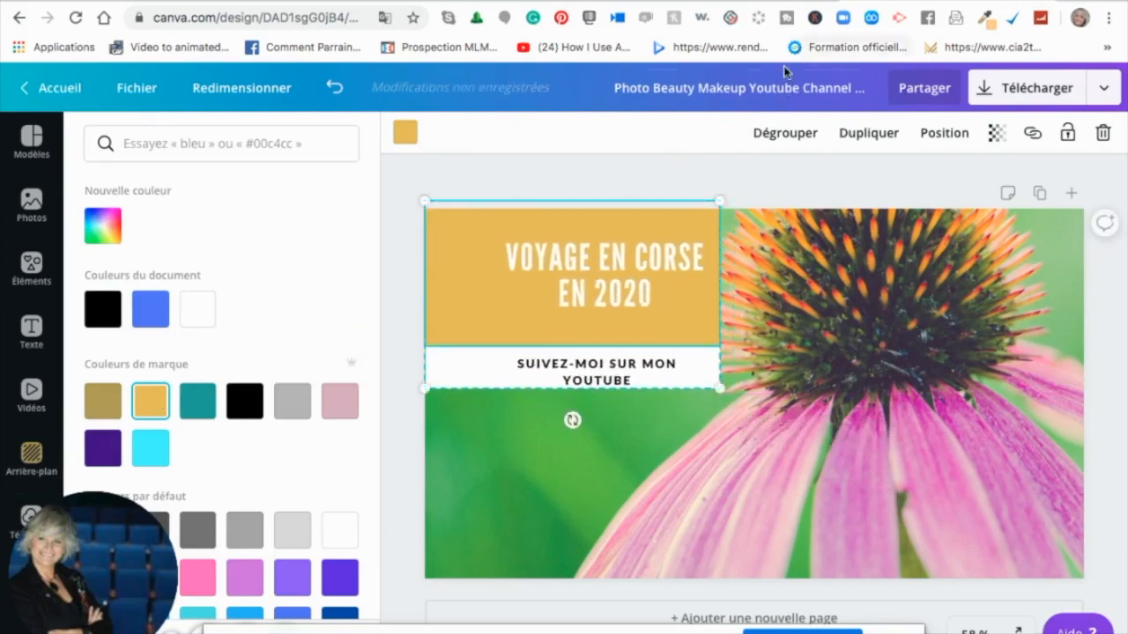
{"action": "left_click", "coordinate": [748, 169]}
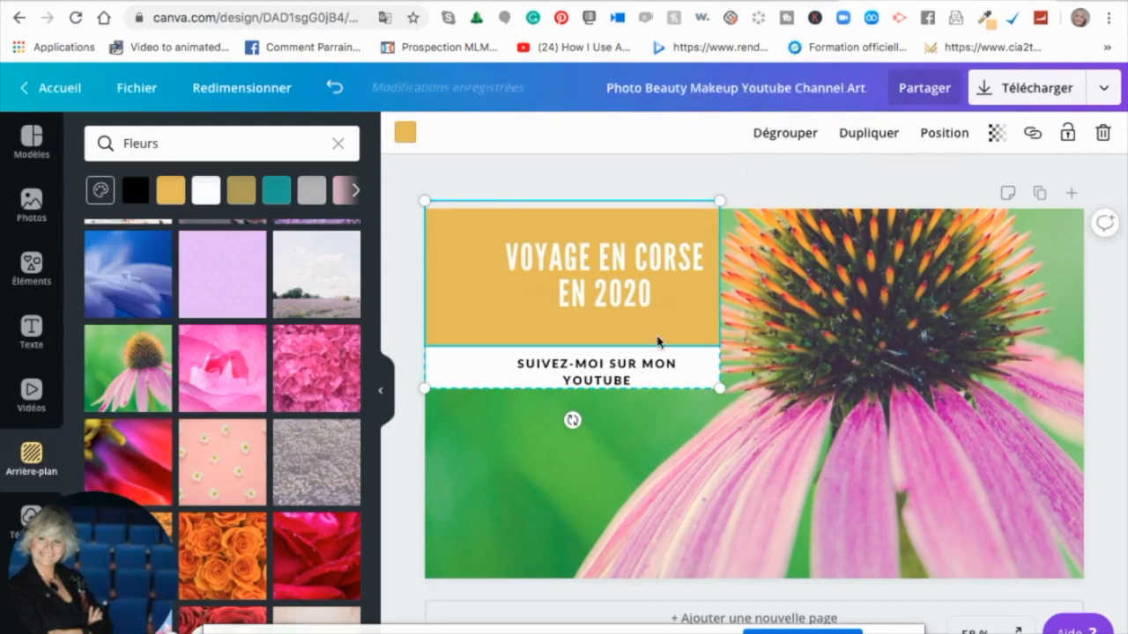
{"action": "left_click", "coordinate": [800, 170]}
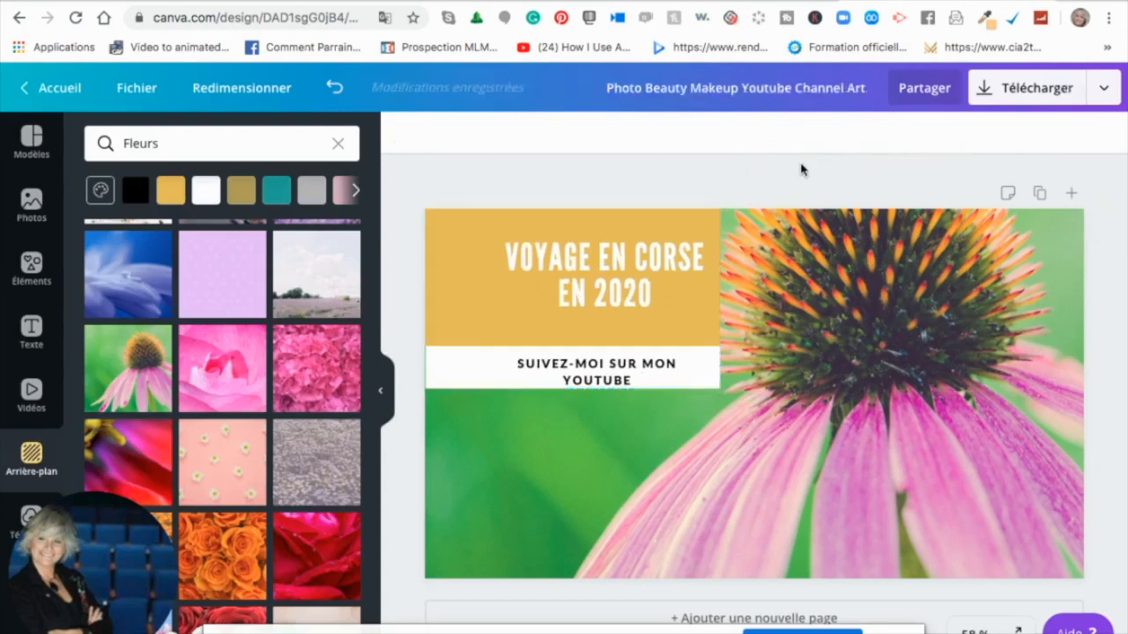
{"action": "double_click", "coordinate": [669, 298]}
{"action": "left_click", "coordinate": [627, 136]}
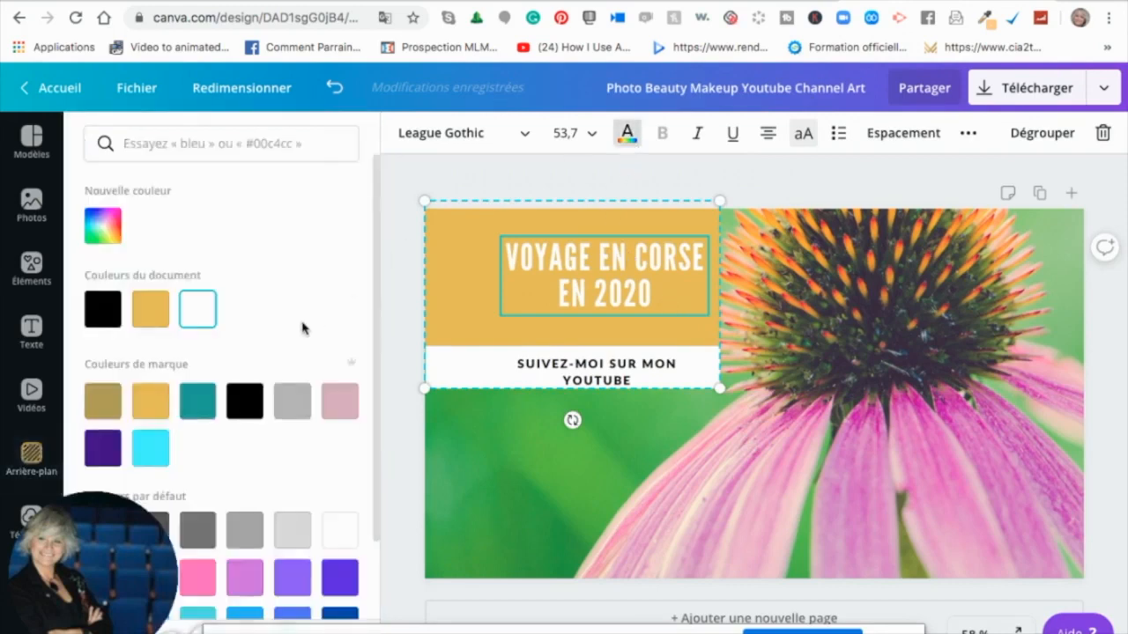
{"action": "left_click", "coordinate": [457, 324]}
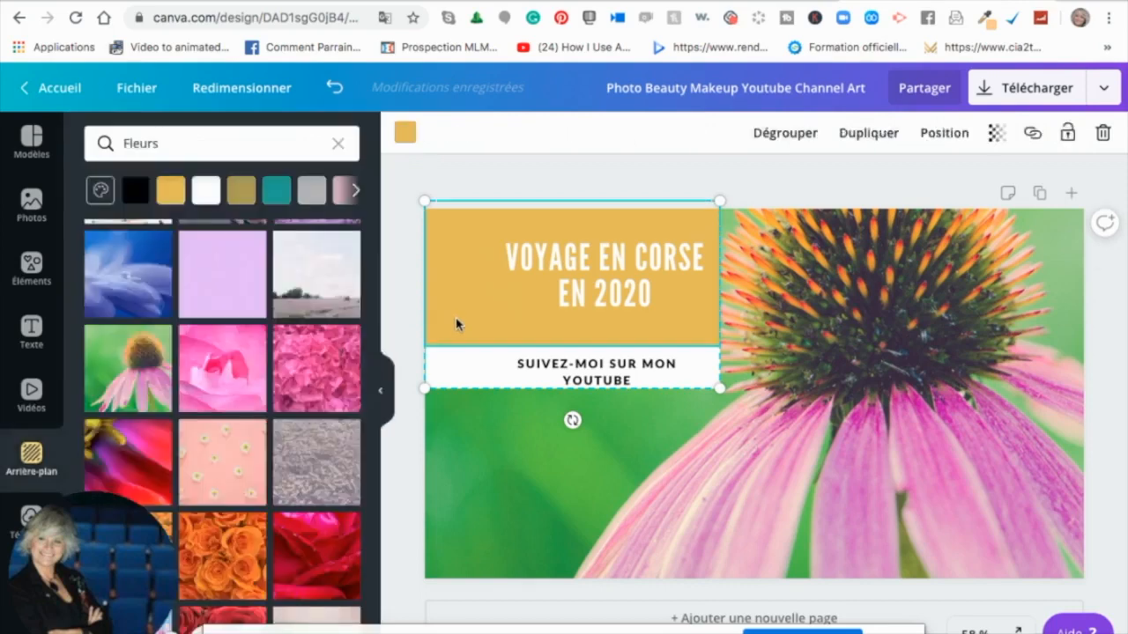
{"action": "left_click", "coordinate": [542, 178]}
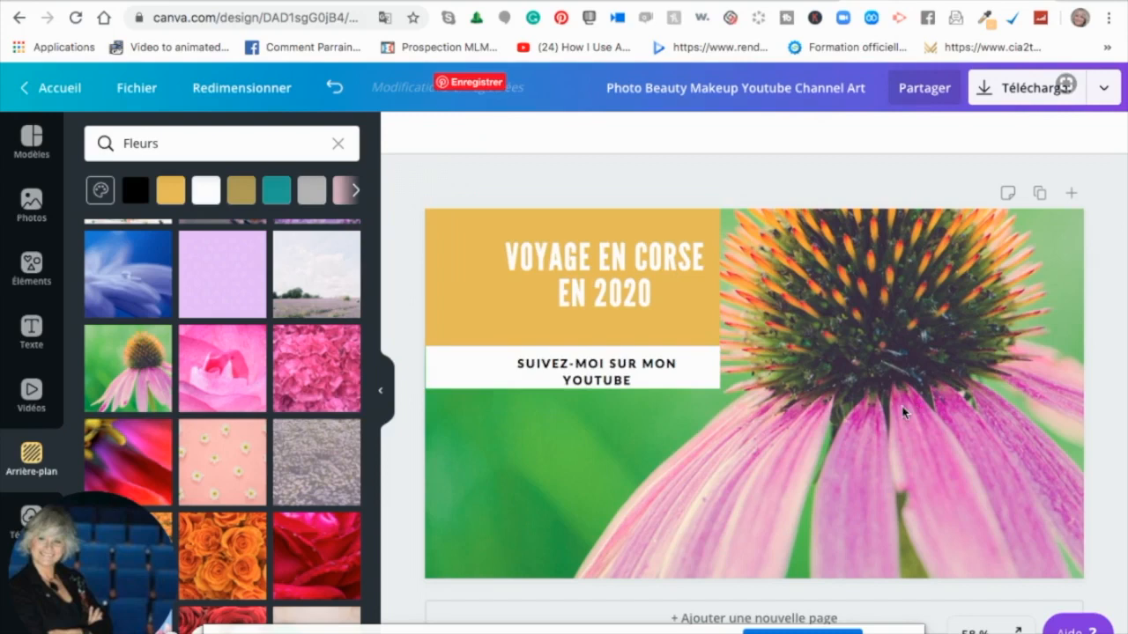
{"action": "double_click", "coordinate": [649, 300]}
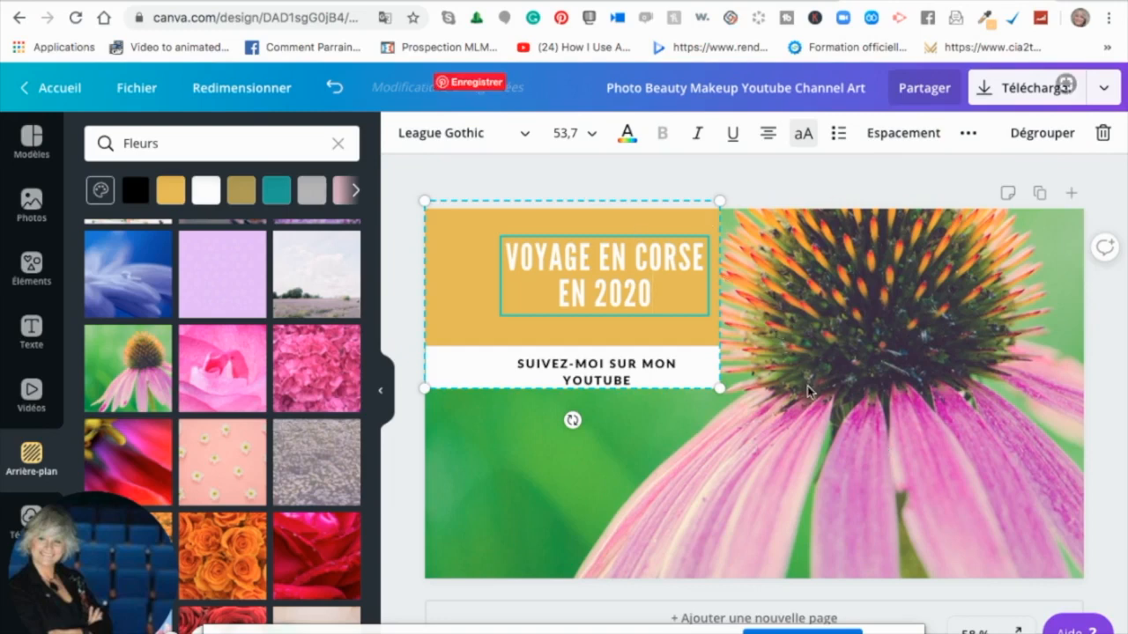
Step: Rename the design as VIGNETTE VOYAGE CORSE
{"action": "left_click", "coordinate": [865, 88]}
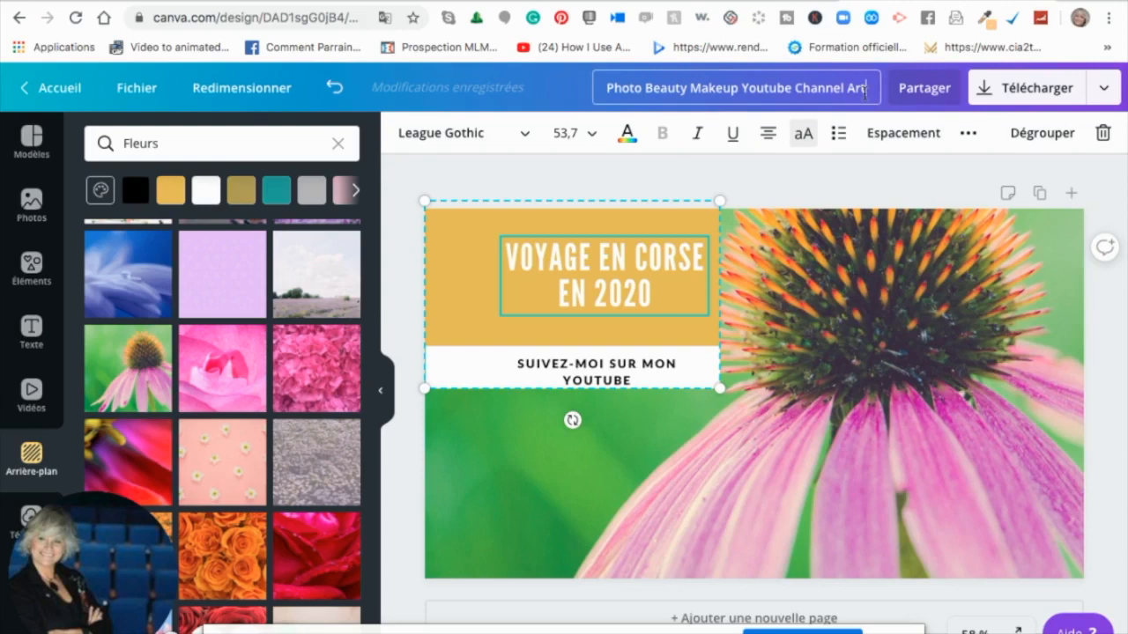
{"action": "key", "text": "BackSpace"}
{"action": "key", "text": "BackSpace"}
{"action": "key", "text": "BackSpace"}
{"action": "key", "text": "BackSpace"}
{"action": "key", "text": "BackSpace"}
{"action": "key", "text": "BackSpace"}
{"action": "key", "text": "BackSpace"}
{"action": "key", "text": "BackSpace"}
{"action": "key", "text": "BackSpace"}
{"action": "key", "text": "BackSpace"}
{"action": "key", "text": "BackSpace"}
{"action": "key", "text": "BackSpace"}
{"action": "key", "text": "BackSpace"}
{"action": "key", "text": "BackSpace"}
{"action": "key", "text": "BackSpace"}
{"action": "key", "text": "BackSpace"}
{"action": "key", "text": "BackSpace"}
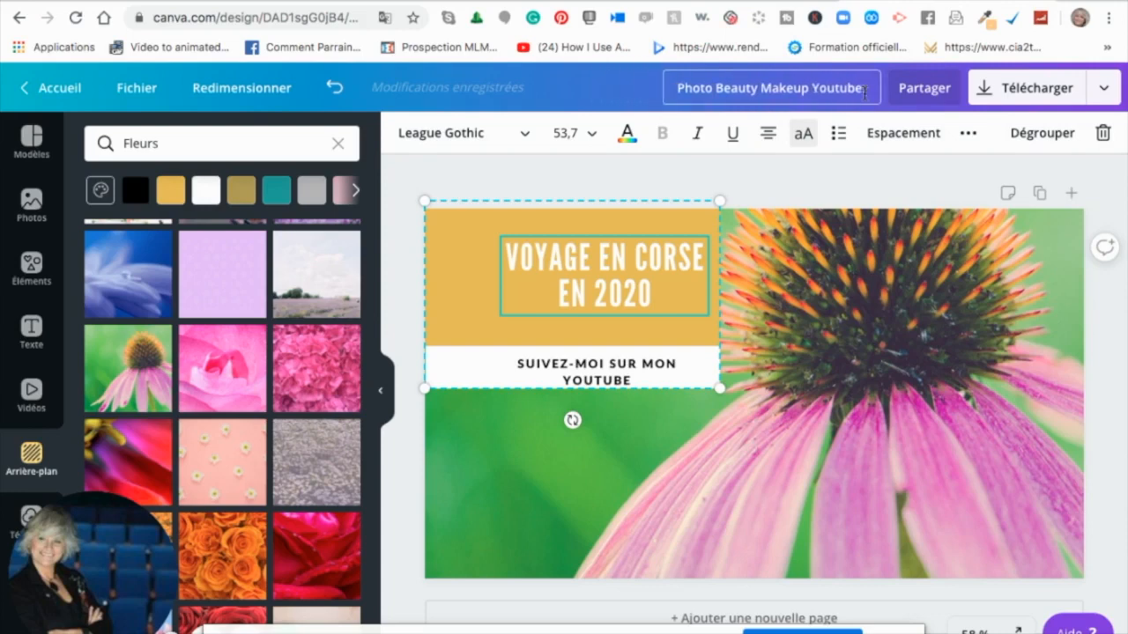
{"action": "key", "text": "BackSpace"}
{"action": "key", "text": "BackSpace"}
{"action": "key", "text": "BackSpace"}
{"action": "key", "text": "BackSpace"}
{"action": "key", "text": "BackSpace"}
{"action": "key", "text": "BackSpace"}
{"action": "key", "text": "BackSpace"}
{"action": "key", "text": "BackSpace"}
{"action": "key", "text": "BackSpace"}
{"action": "key", "text": "BackSpace"}
{"action": "key", "text": "BackSpace"}
{"action": "key", "text": "BackSpace"}
{"action": "key", "text": "BackSpace"}
{"action": "key", "text": "BackSpace"}
{"action": "key", "text": "BackSpace"}
{"action": "key", "text": "BackSpace"}
{"action": "key", "text": "BackSpace"}
{"action": "key", "text": "BackSpace"}
{"action": "key", "text": "BackSpace"}
{"action": "key", "text": "BackSpace"}
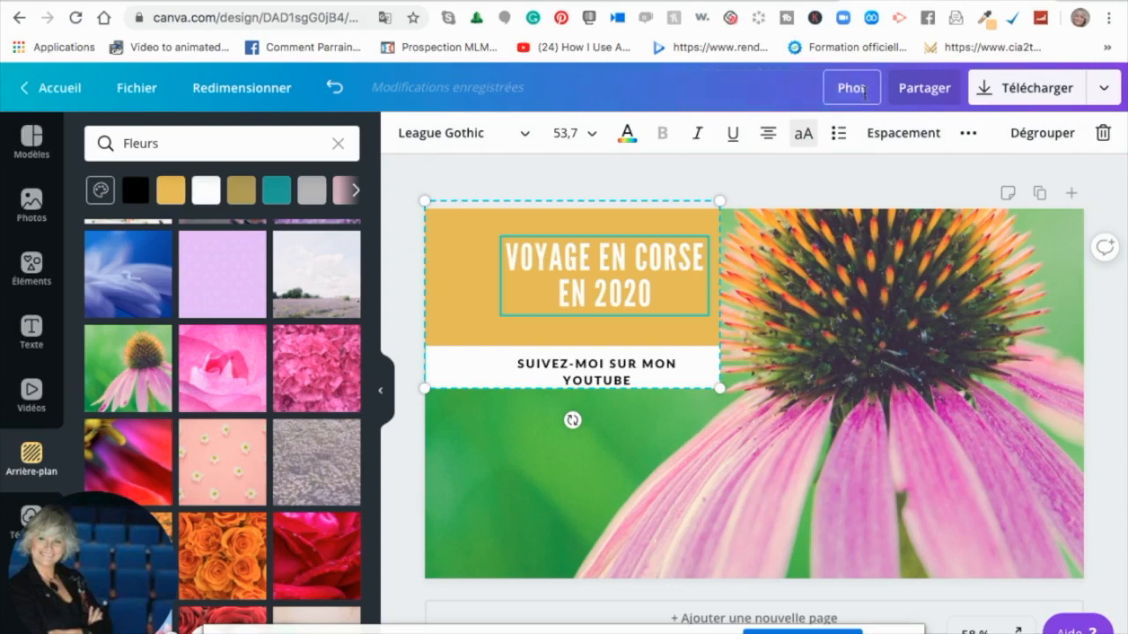
{"action": "type", "text": "VIGNETTE VOYAGE"}
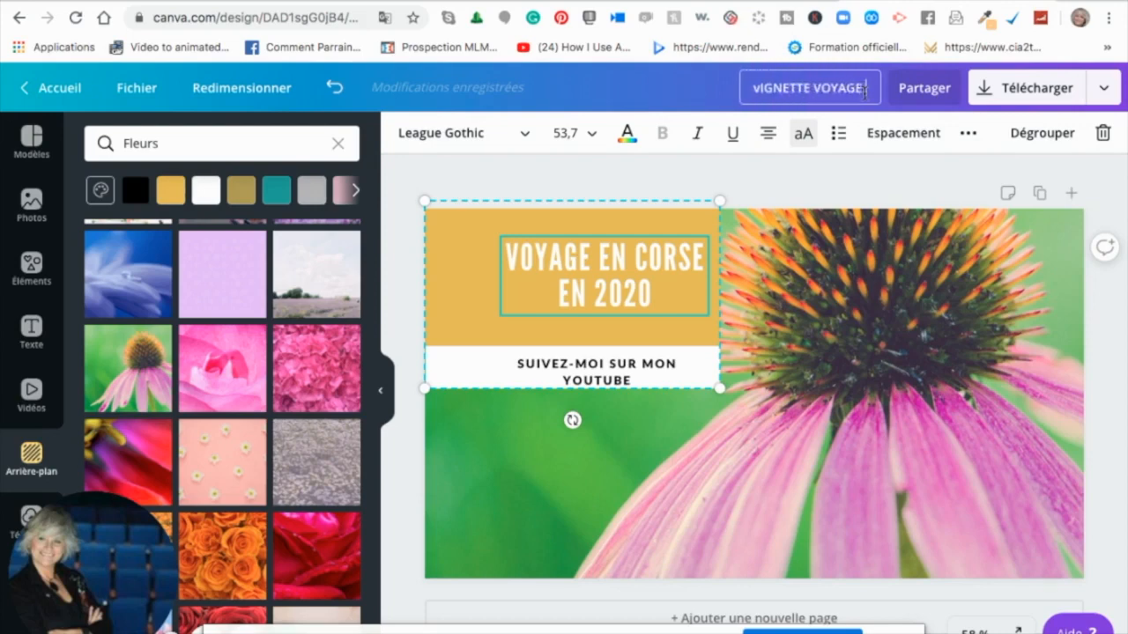
{"action": "type", "text": " CORSE"}
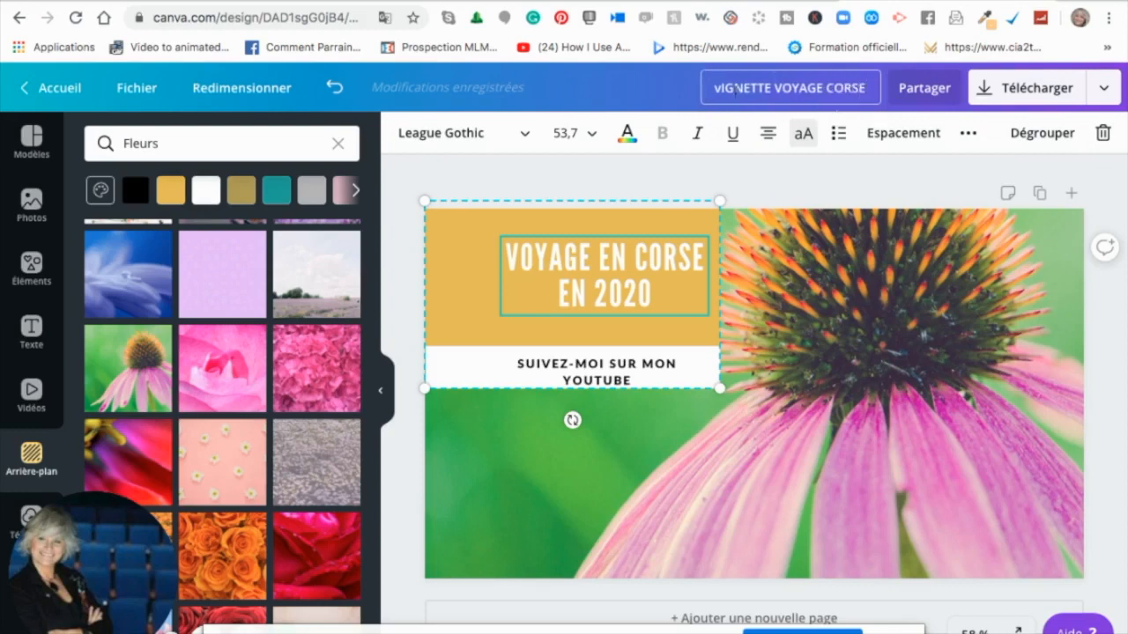
{"action": "left_click", "coordinate": [719, 89]}
{"action": "key", "text": "BackSpace"}
{"action": "type", "text": "V"}
Step: Download the thumbnail as a PNG file and dismiss the publishing message
{"action": "left_click", "coordinate": [1039, 91]}
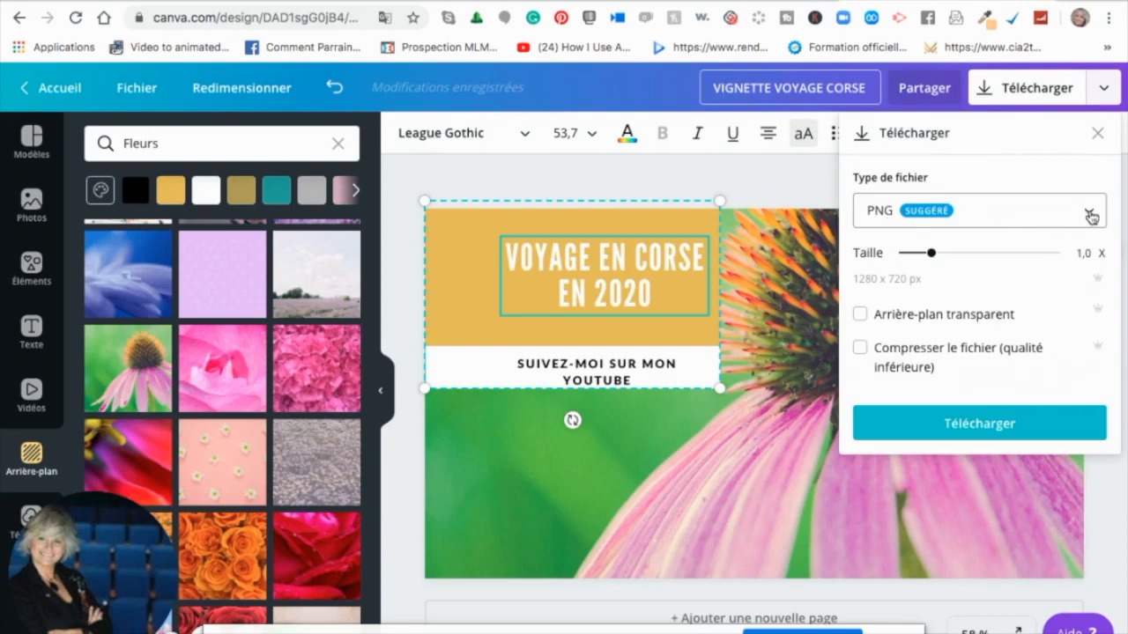
{"action": "left_click", "coordinate": [1090, 216]}
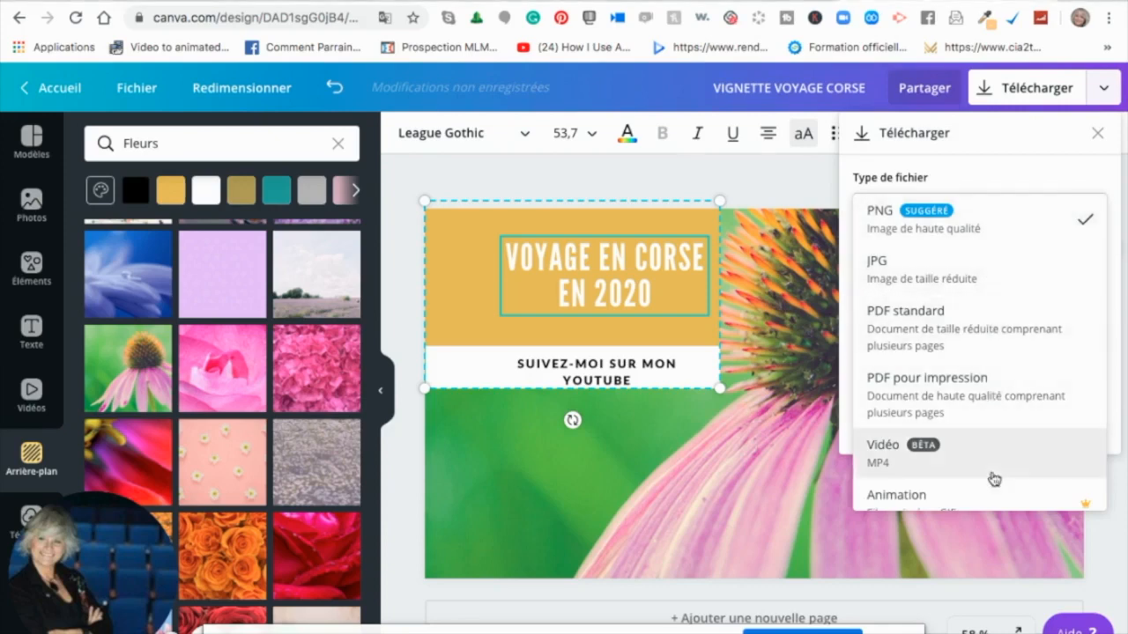
{"action": "left_click", "coordinate": [910, 222]}
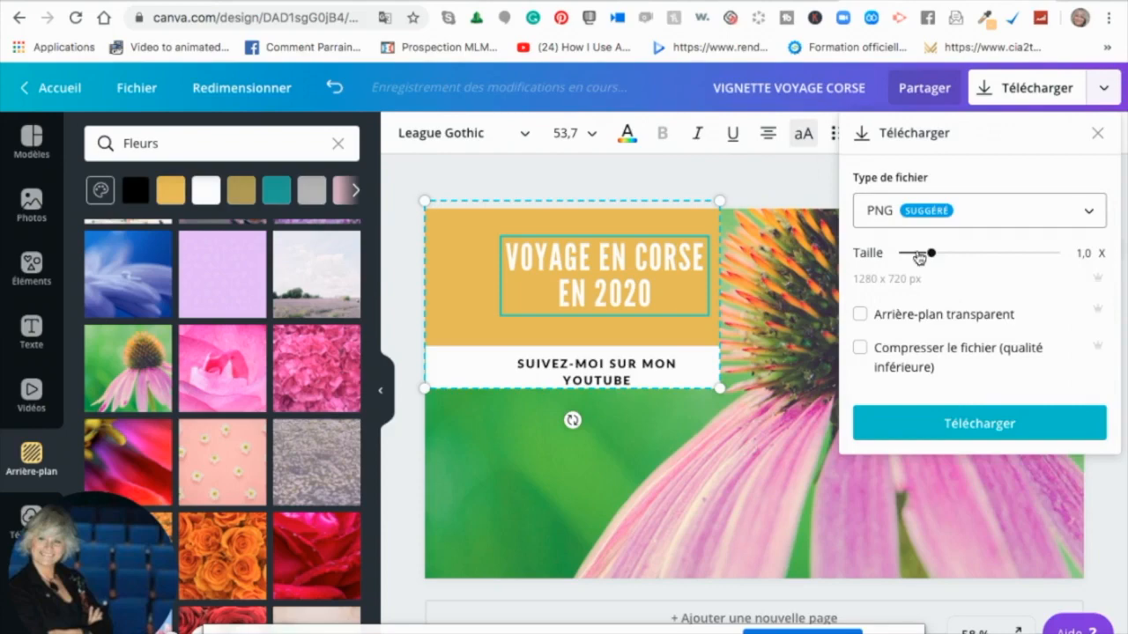
{"action": "left_click", "coordinate": [960, 429]}
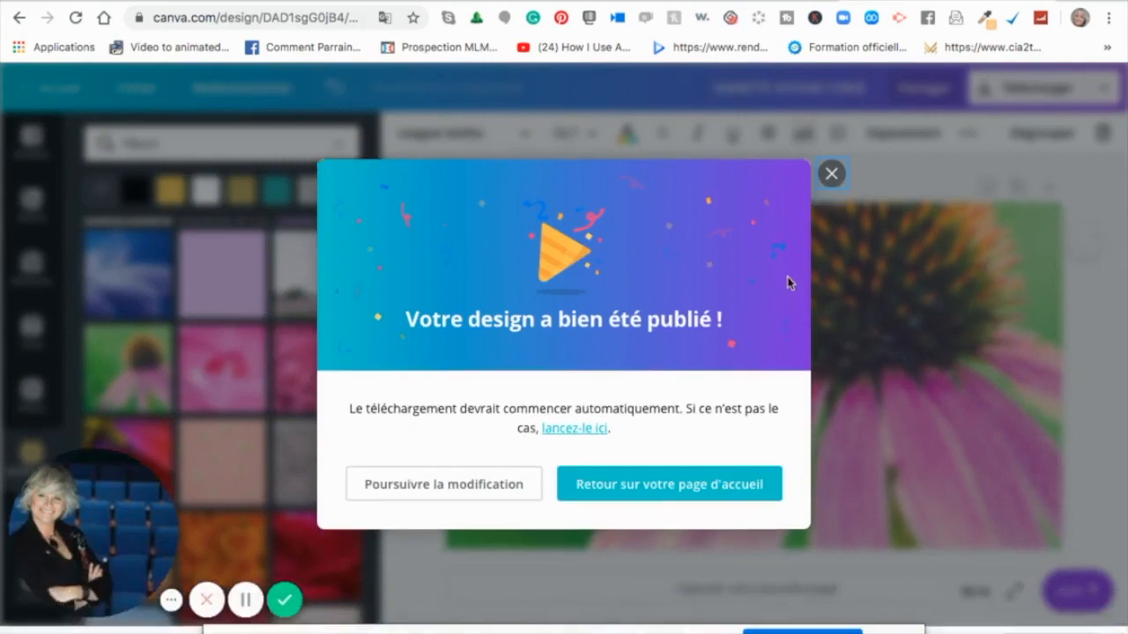
{"action": "left_click", "coordinate": [836, 179]}
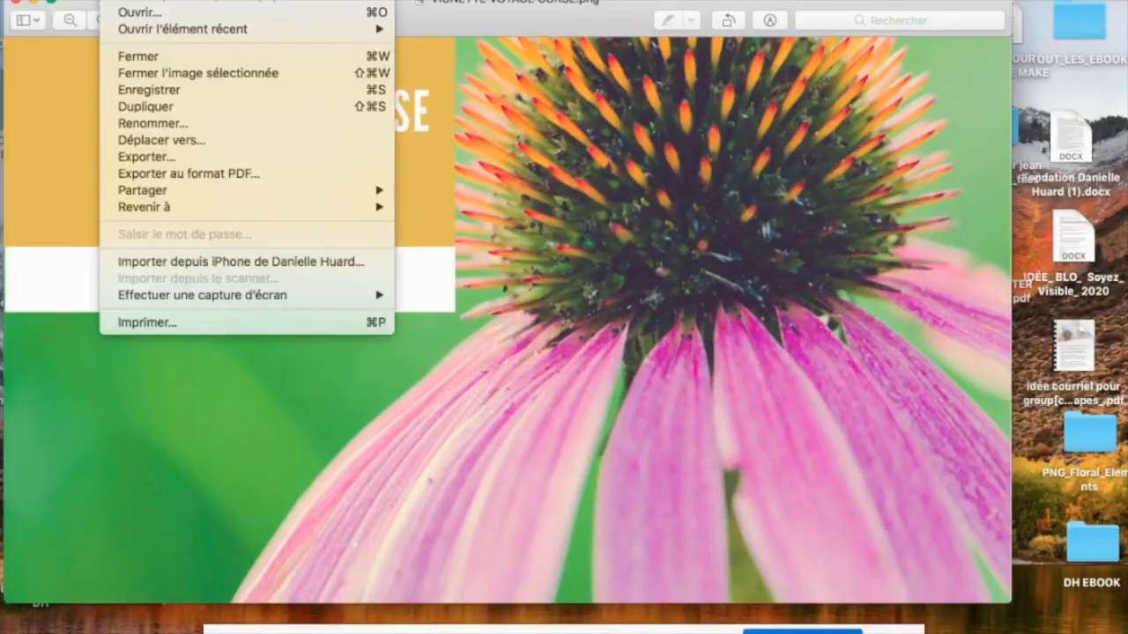
Step: In Preview, move the downloaded thumbnail image to the Bureau folder and close the image
{"action": "left_click", "coordinate": [157, 141]}
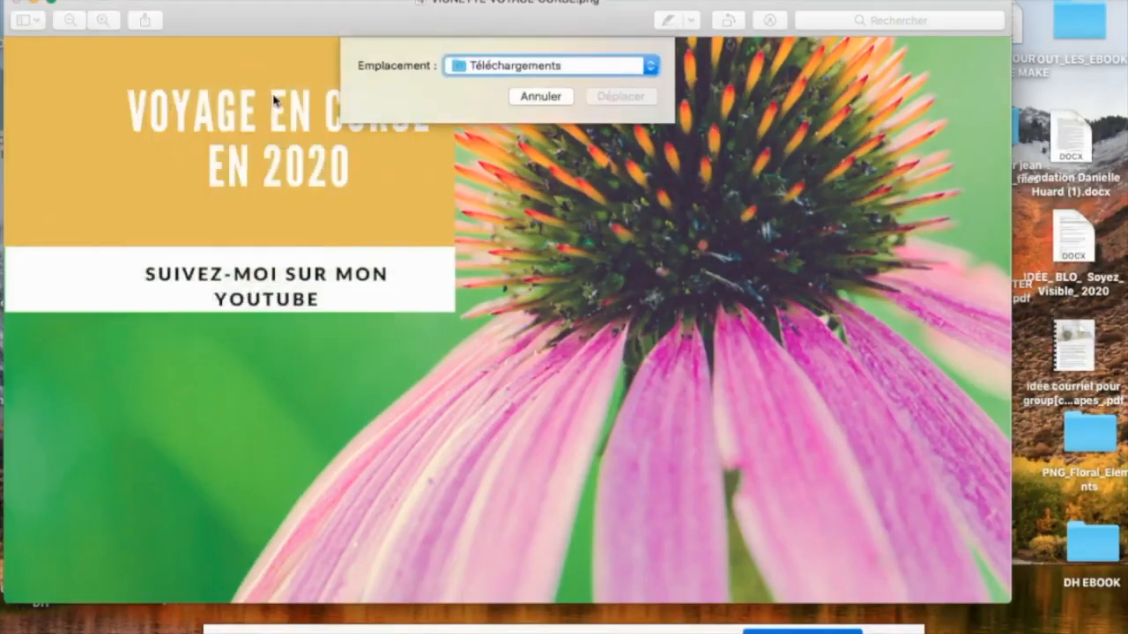
{"action": "left_click", "coordinate": [647, 70]}
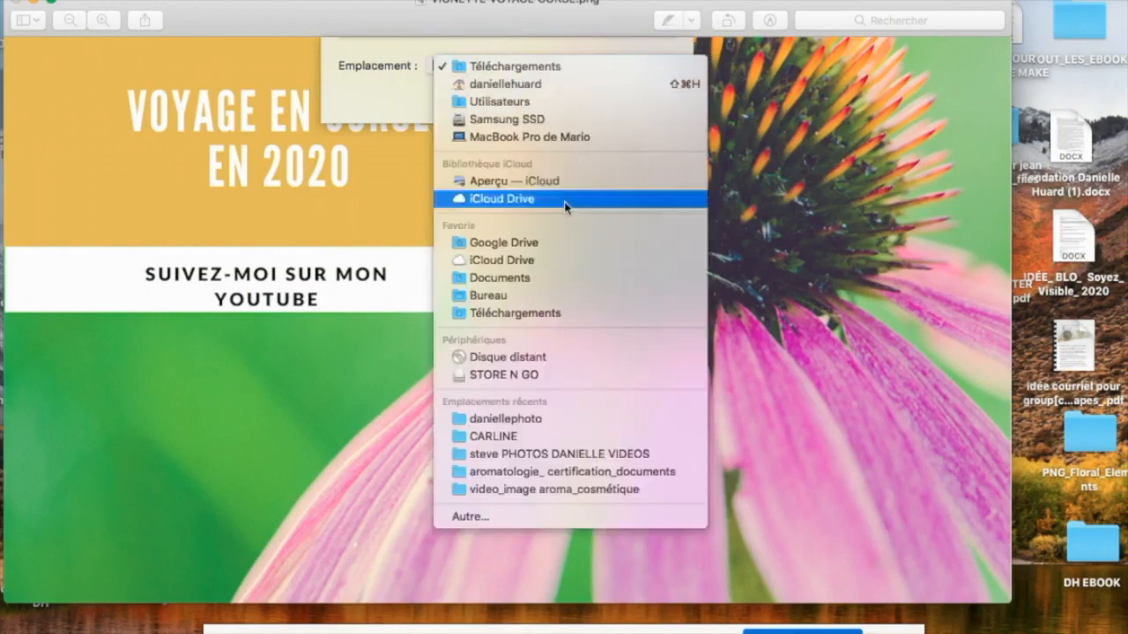
{"action": "left_click", "coordinate": [545, 295]}
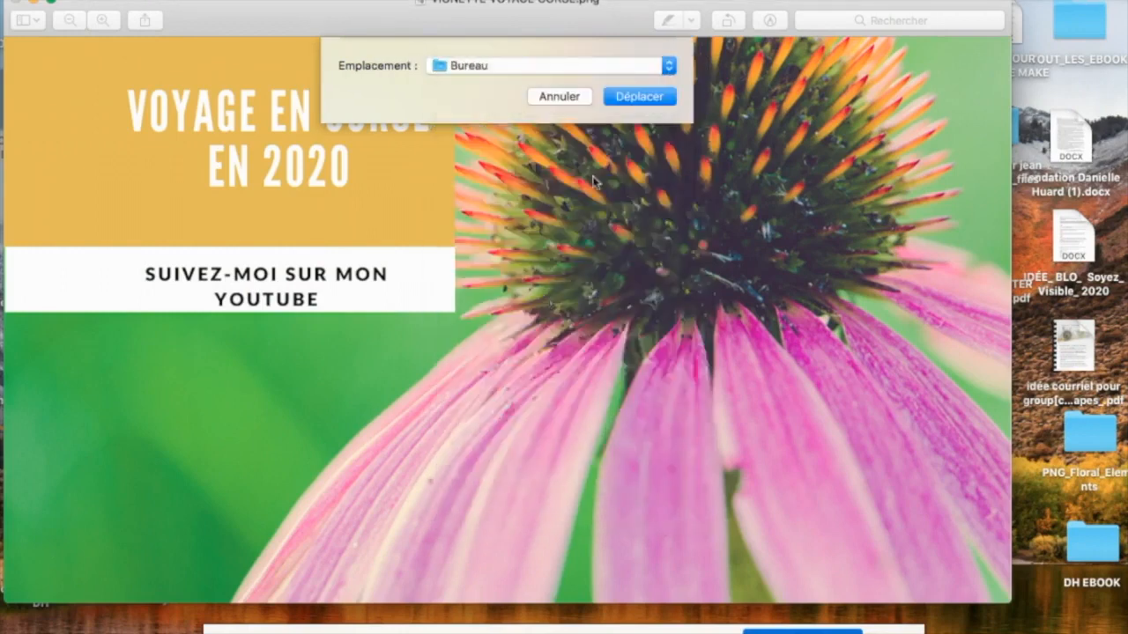
{"action": "left_click", "coordinate": [630, 97]}
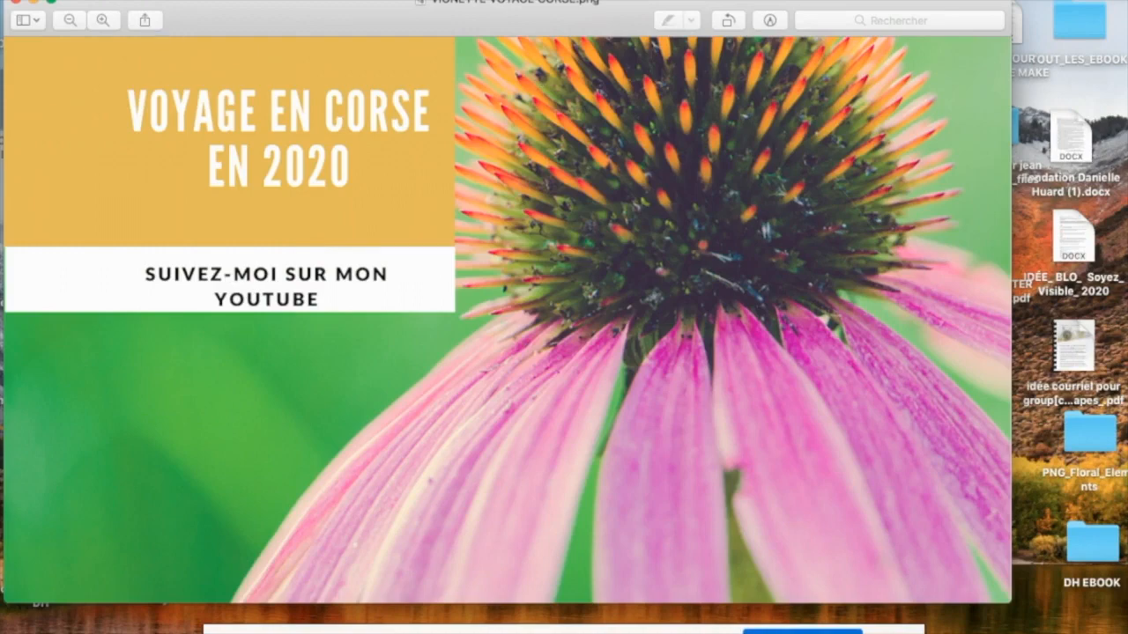
{"action": "left_click", "coordinate": [18, 4]}
Step: Group the texte pour video, photo and Beauté_monde folders with the other folders in the desktop's upper-left area
{"action": "left_click_drag", "start_coordinate": [542, 195], "coordinate": [107, 111]}
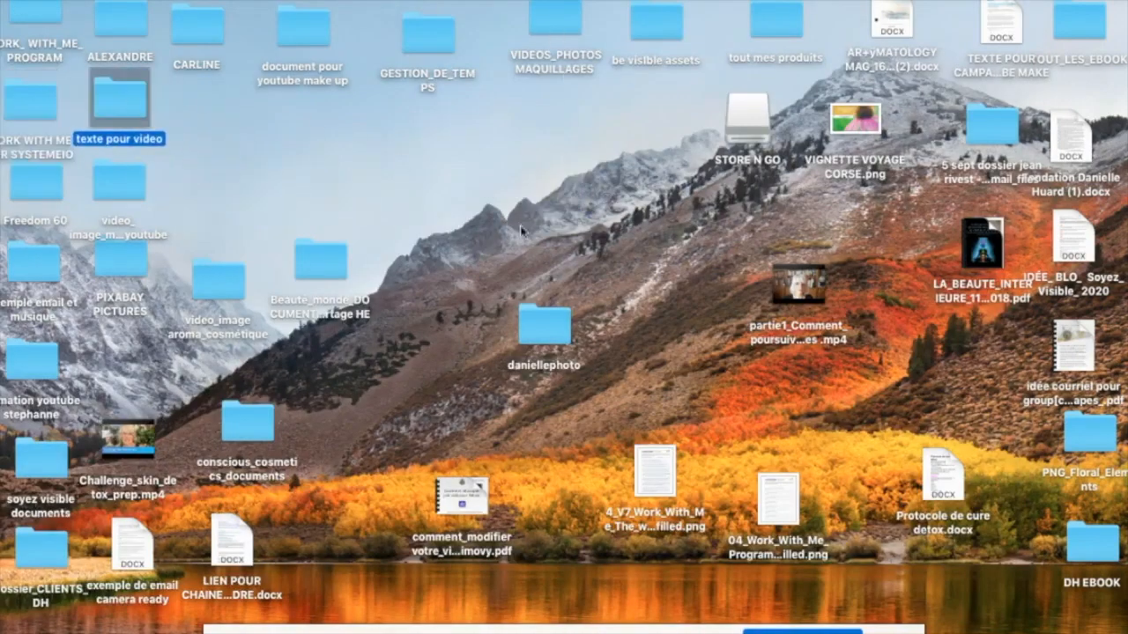
{"action": "left_click_drag", "start_coordinate": [556, 324], "coordinate": [228, 116]}
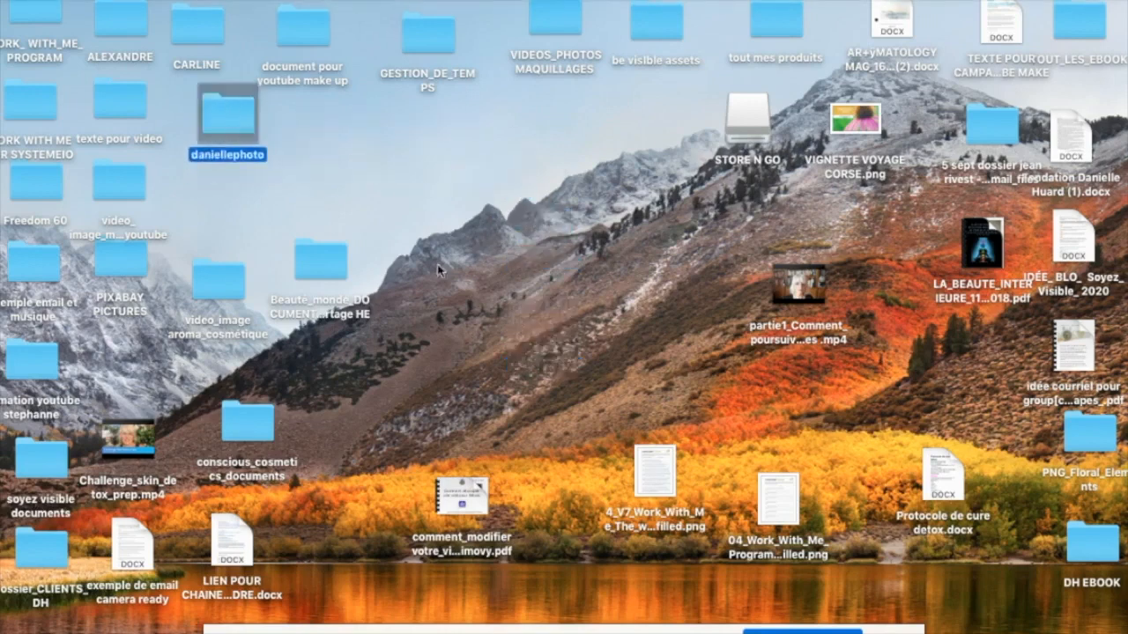
{"action": "left_click_drag", "start_coordinate": [320, 261], "coordinate": [308, 129]}
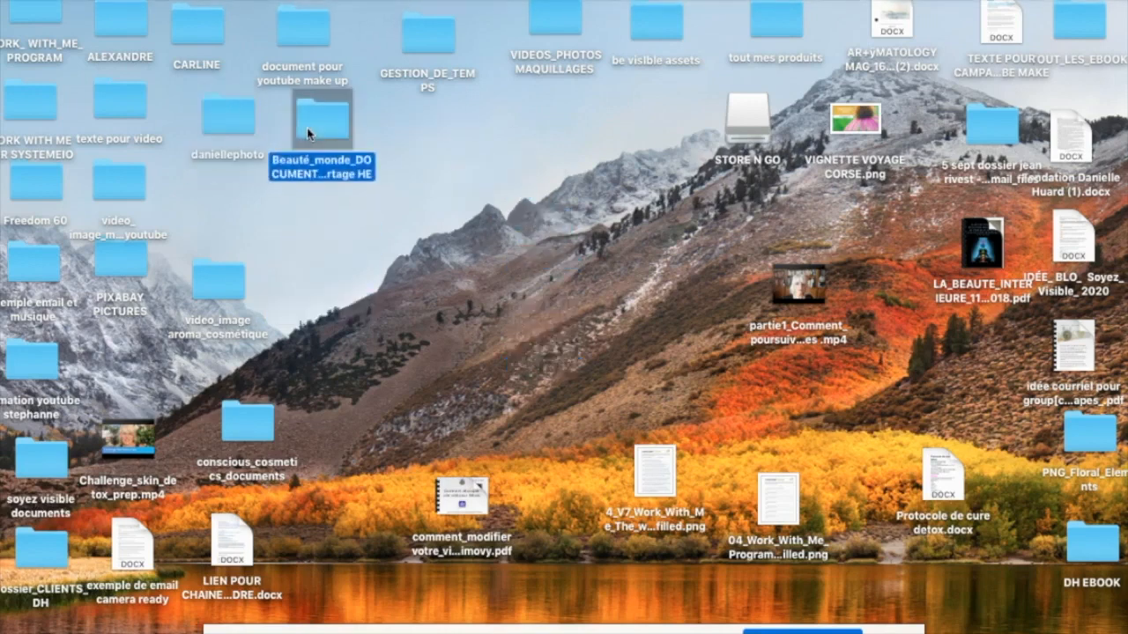
Step: Place the thumbnail file in the clear middle area of the desktop and move the video_image aroma_cosmétique folder up beside the other folders
{"action": "left_click", "coordinate": [861, 100]}
{"action": "left_click_drag", "start_coordinate": [860, 96], "coordinate": [904, 89]}
{"action": "left_click_drag", "start_coordinate": [868, 124], "coordinate": [491, 274]}
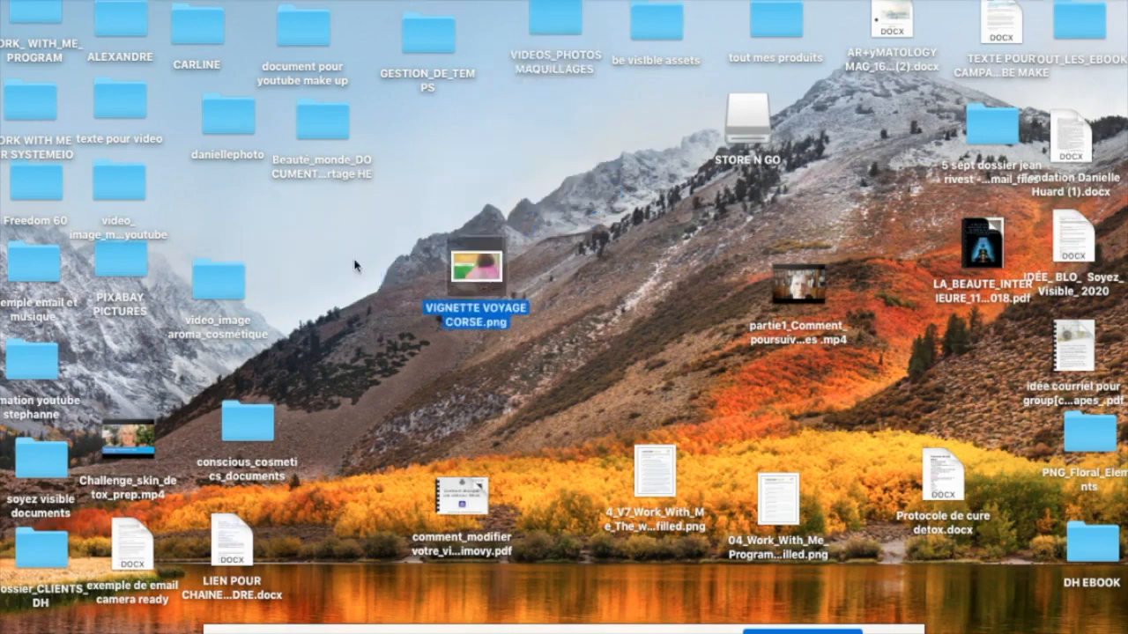
{"action": "left_click", "coordinate": [231, 287]}
{"action": "left_click_drag", "start_coordinate": [231, 287], "coordinate": [230, 199]}
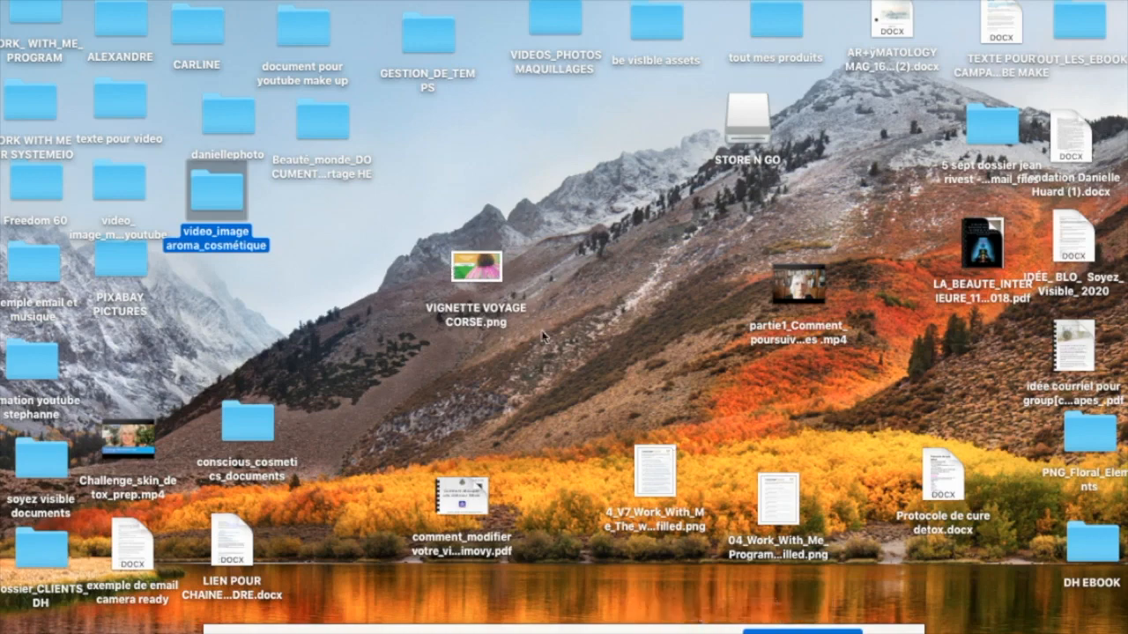
Step: Rename the thumbnail file on the desktop as VIGNETTE_VOYAGE_CORSE.png, replacing the spaces with underscores
{"action": "left_click", "coordinate": [482, 315]}
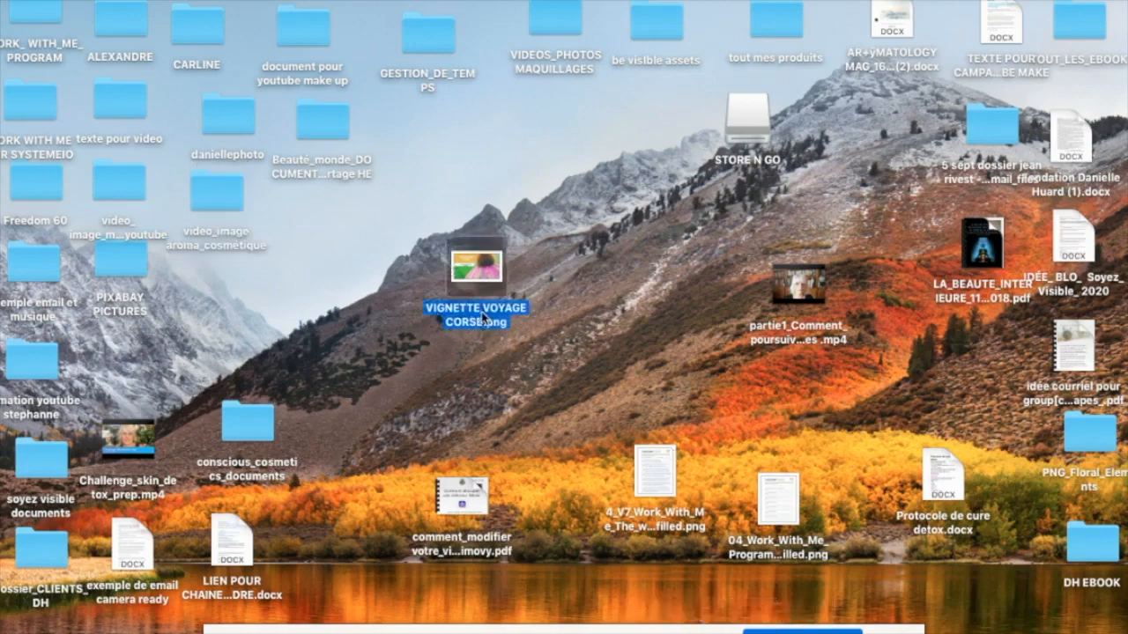
{"action": "left_click", "coordinate": [481, 311]}
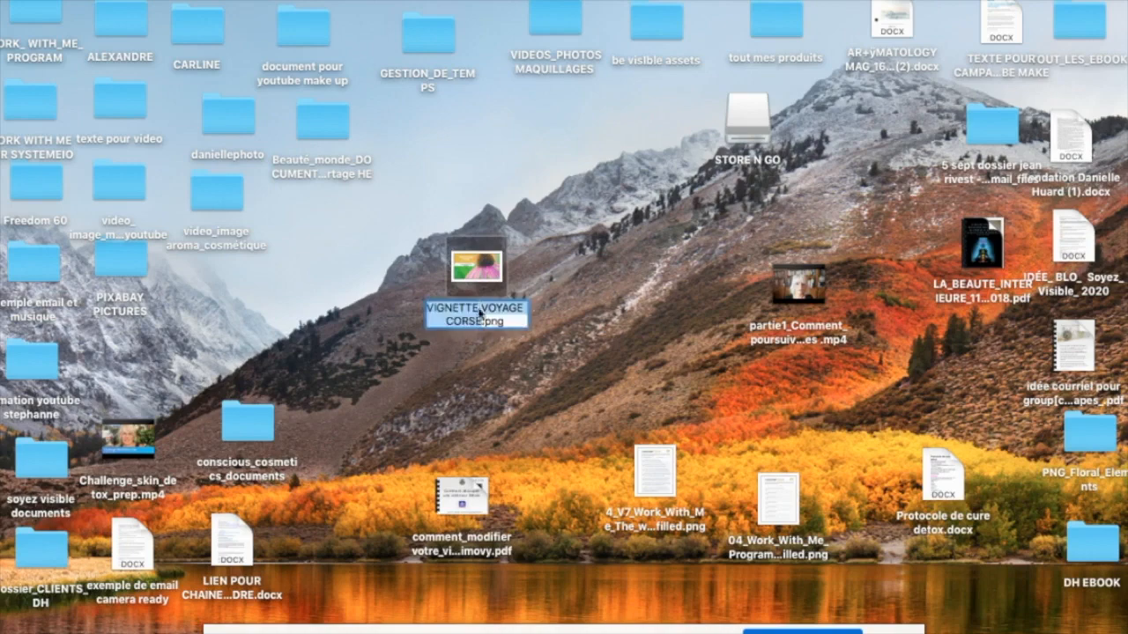
{"action": "type", "text": "_"}
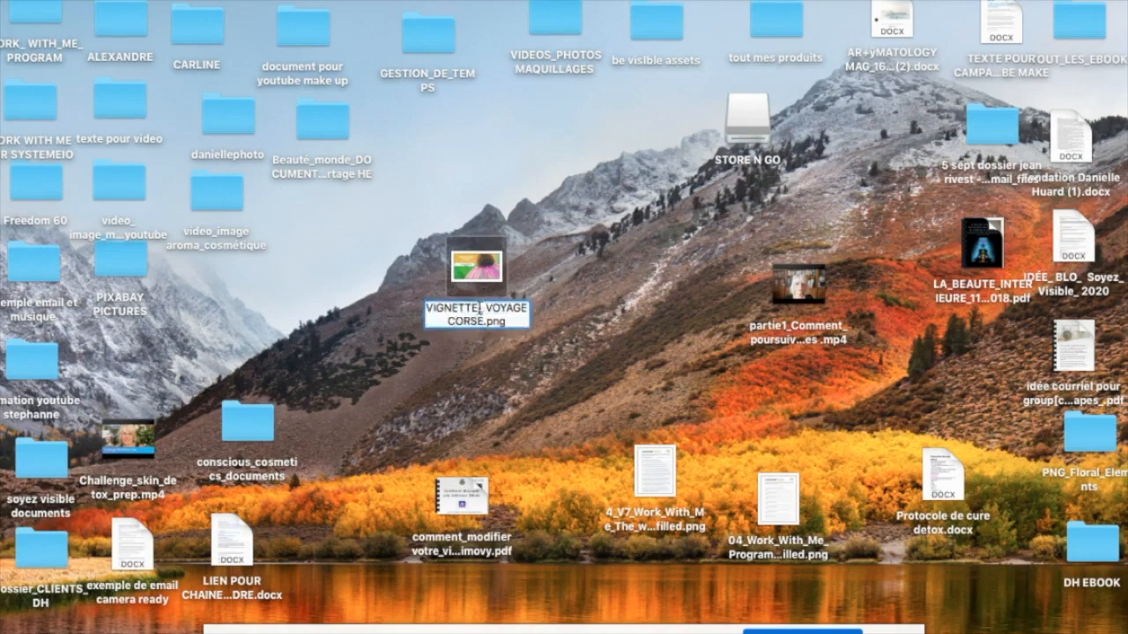
{"action": "key", "text": "Delete"}
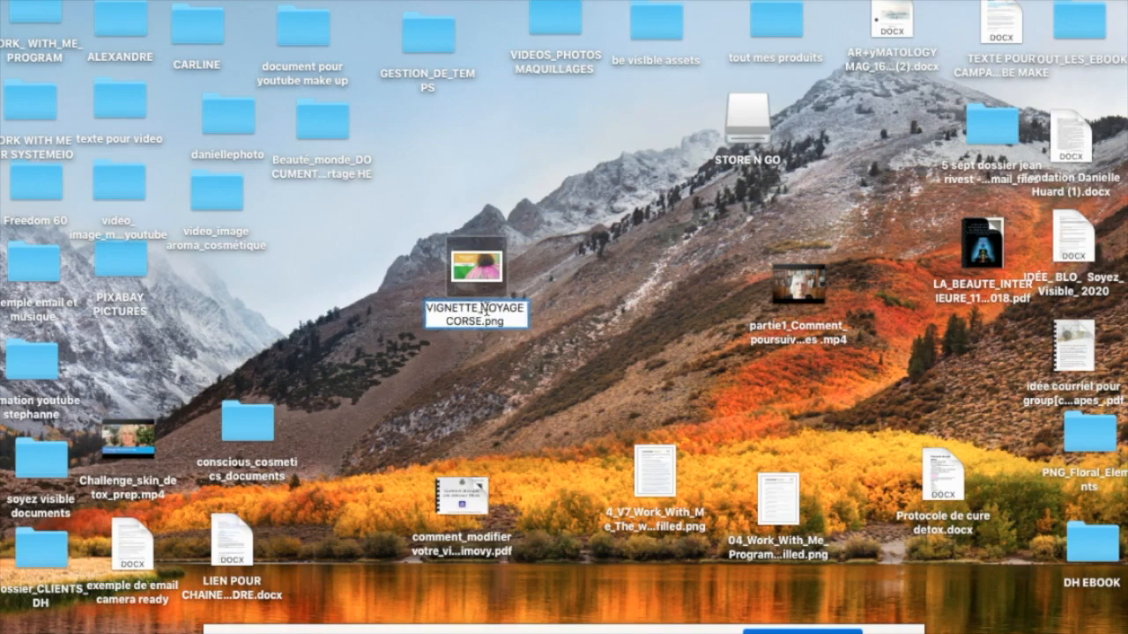
{"action": "left_click", "coordinate": [524, 309]}
{"action": "type", "text": "_"}
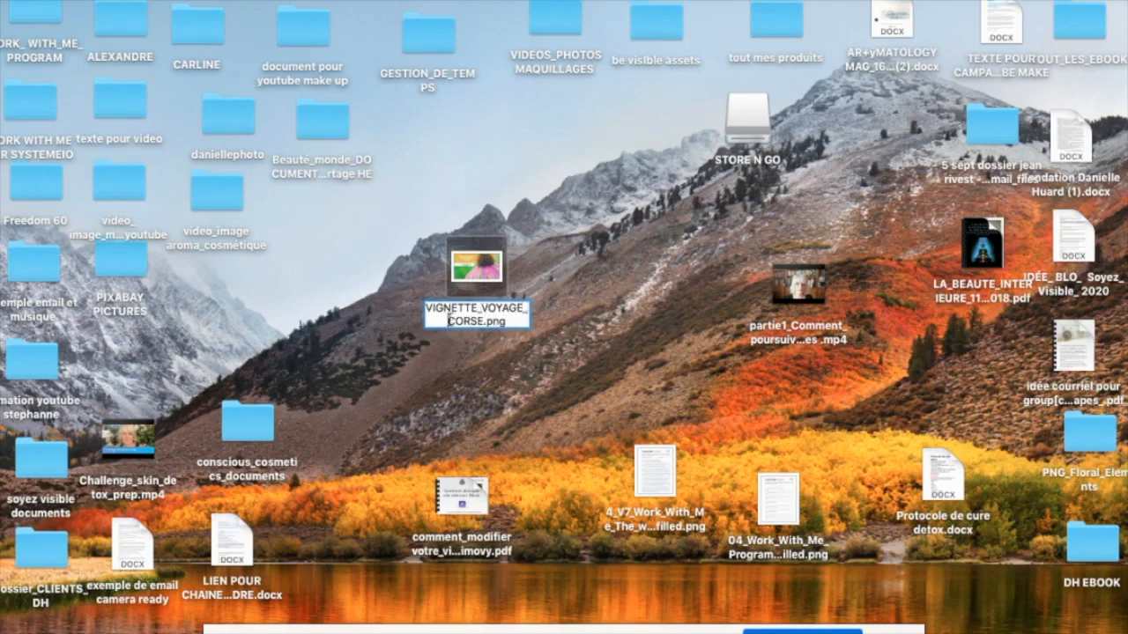
{"action": "left_click", "coordinate": [590, 326]}
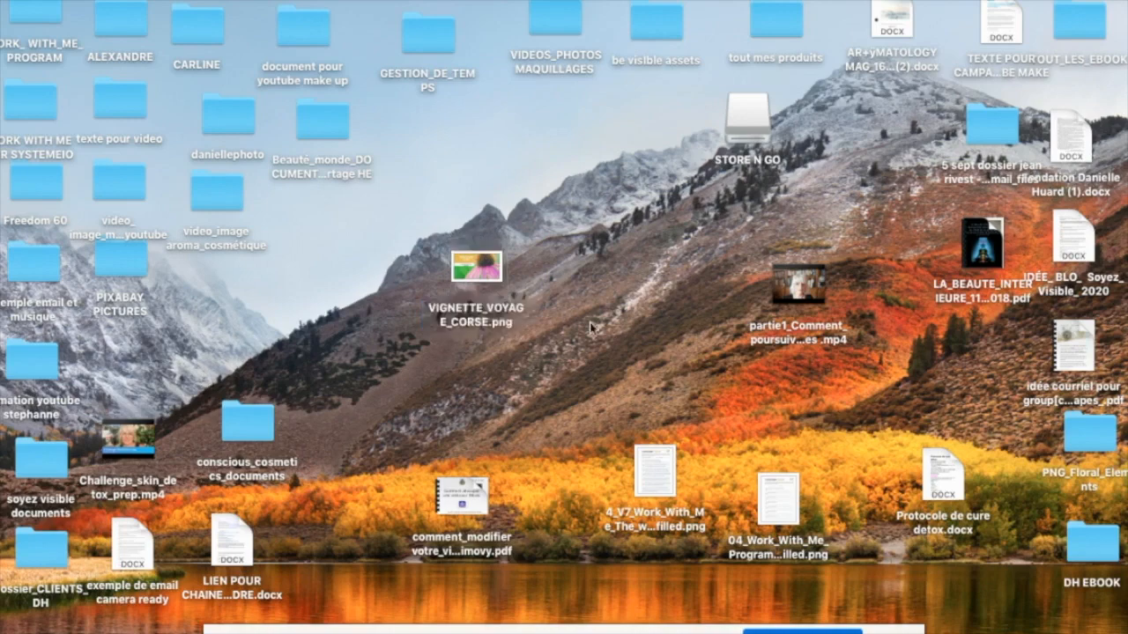